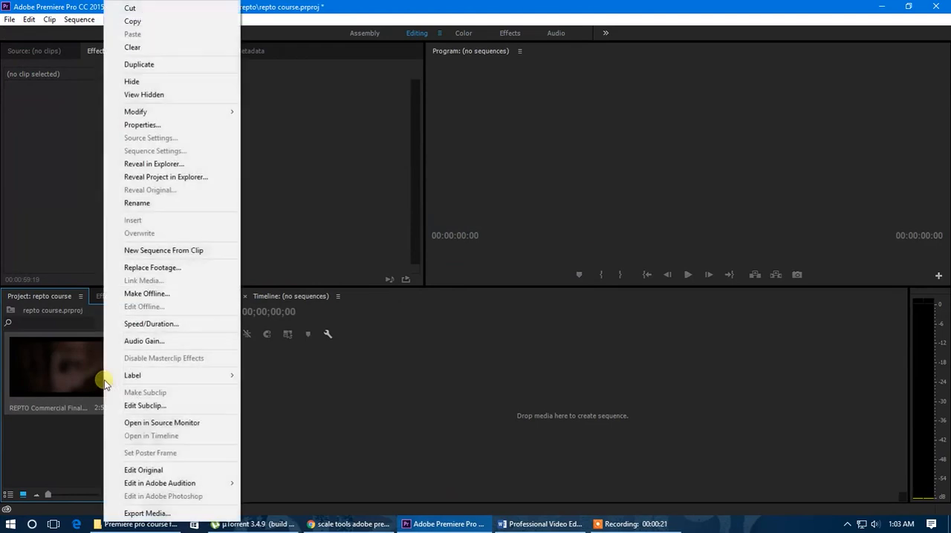
# Create a new sequence from the REPTO Commercial Final clip and expand its Video 1 and Audio 1 tracks, muting Audio 1
pyautogui.click(236, 252)
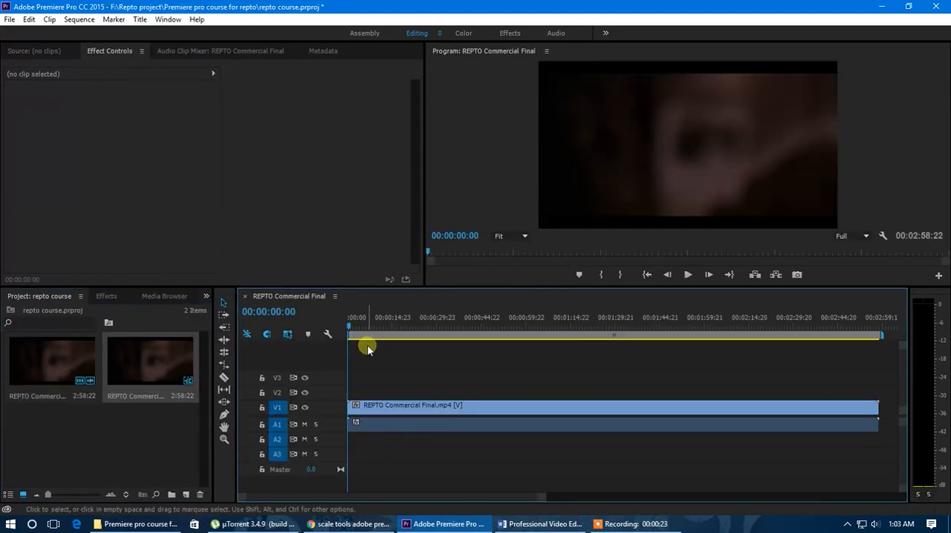
pyautogui.doubleClick(327, 427)
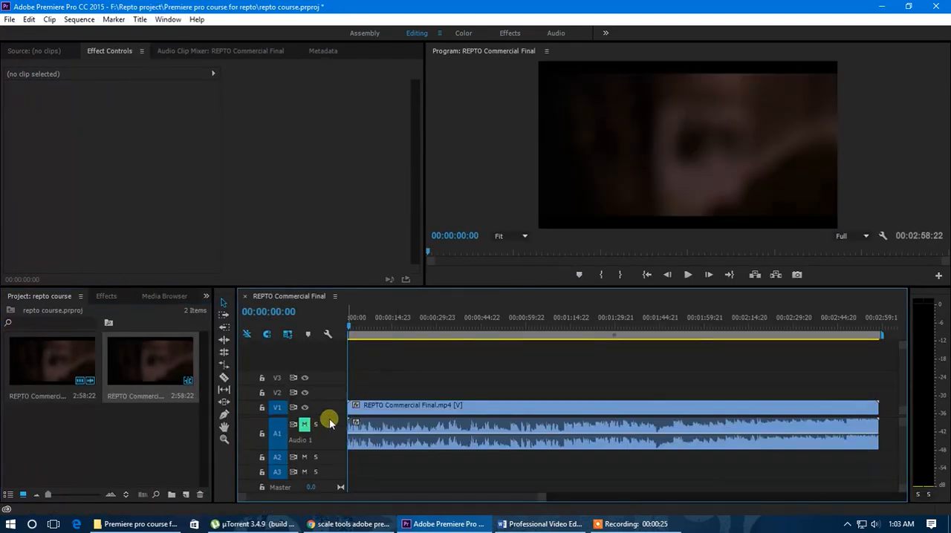
pyautogui.doubleClick(331, 408)
pyautogui.scroll(2, 341, 412)
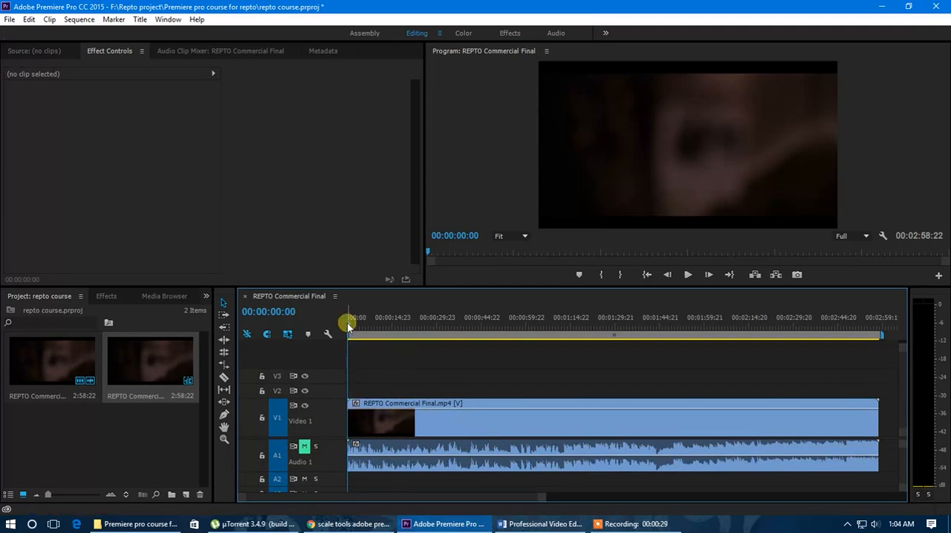
# Split the clip with the Razor tool at 00:00:58:07, the first frame of the shot of the woman on the forest path
pyautogui.moveTo(349, 324); pyautogui.dragTo(524, 343)
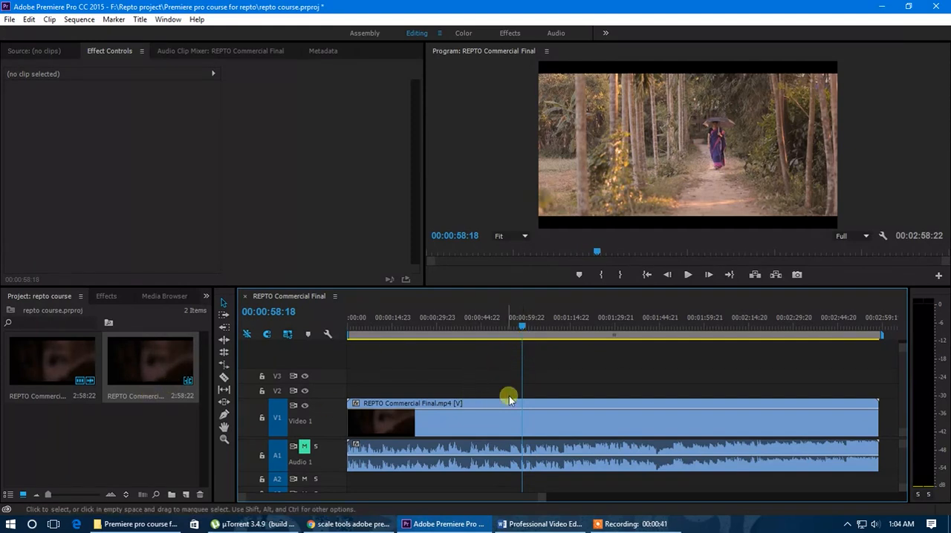
pyautogui.click(512, 423)
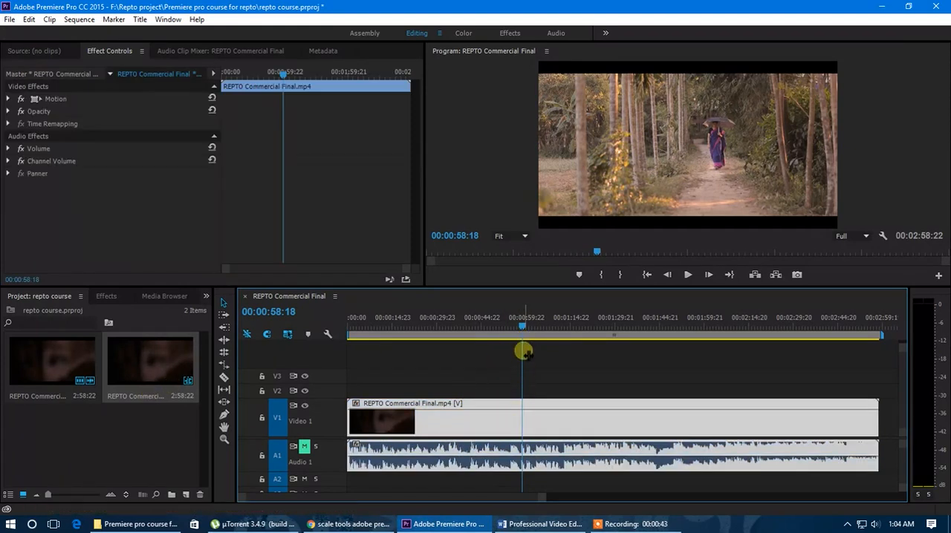
pyautogui.press('Left')
pyautogui.press('Left')
pyautogui.press('Left')
pyautogui.press('Left')
pyautogui.press('Left')
pyautogui.press('Left')
pyautogui.press('Left')
pyautogui.press('Left')
pyautogui.press('Left')
pyautogui.press('Left')
pyautogui.press('Left')
pyautogui.press('Left')
pyautogui.press('Left')
pyautogui.press('Left')
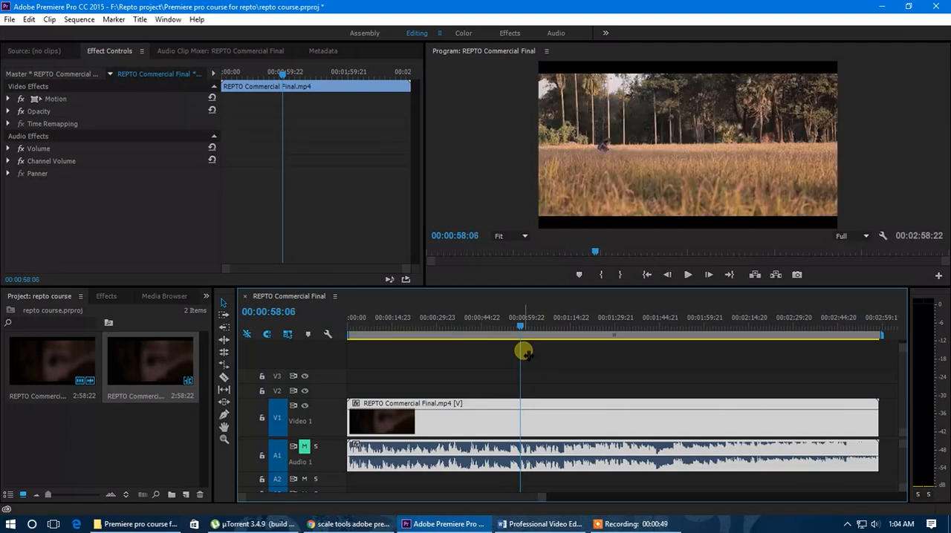
pyautogui.press('Right')
pyautogui.press('Left')
pyautogui.press('Right')
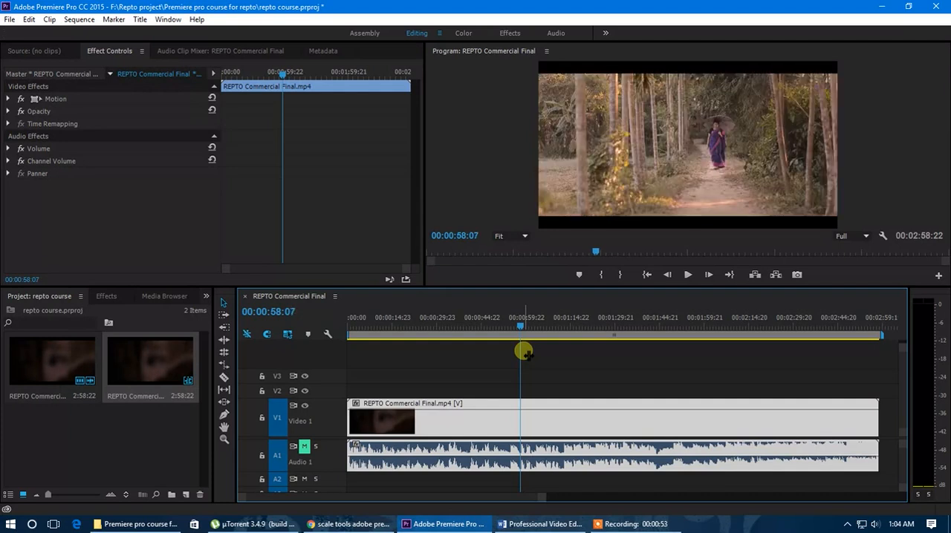
pyautogui.press('Left')
pyautogui.press('Right')
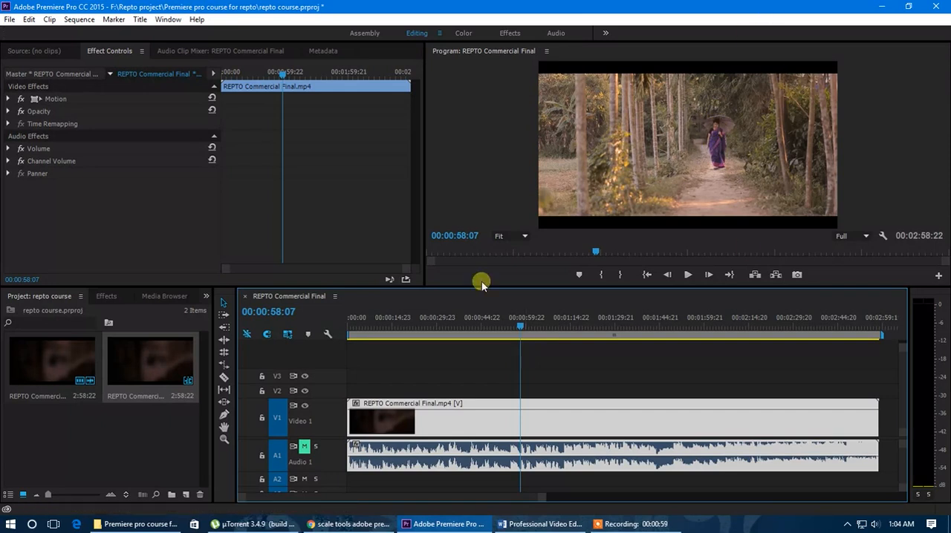
pyautogui.click(224, 377)
pyautogui.click(524, 436)
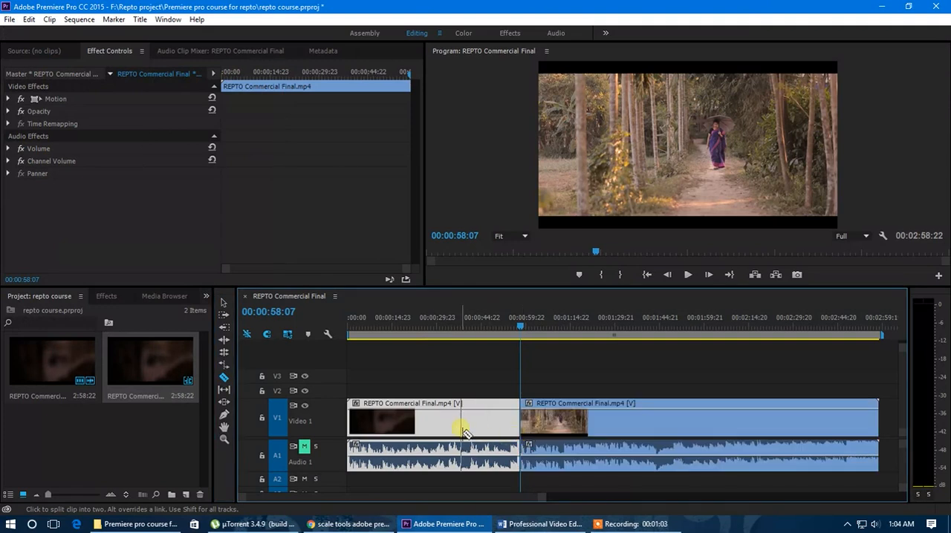
# Split the second clip at 00:01:03:03, where the forest path shot ends, and return to the Selection tool
pyautogui.click(524, 326)
pyautogui.moveTo(524, 325); pyautogui.dragTo(537, 327)
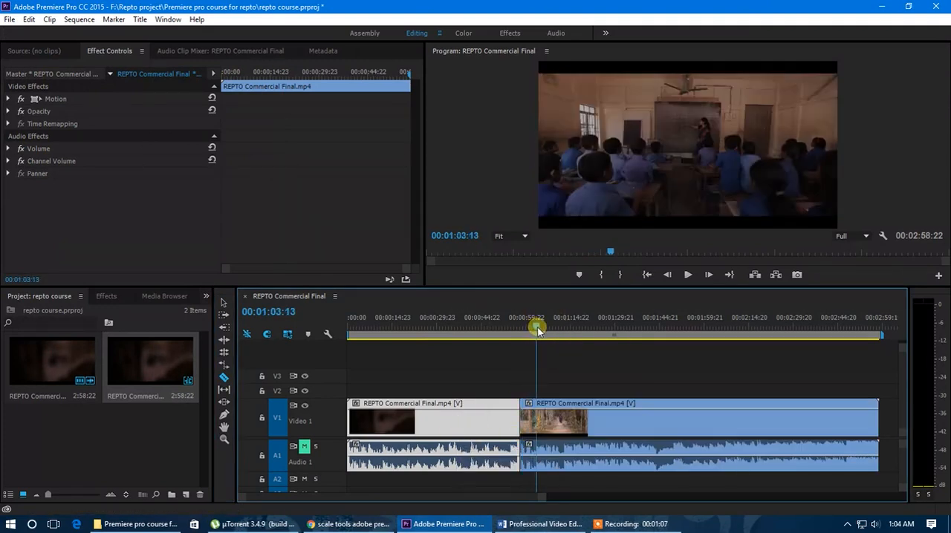
pyautogui.press('Left')
pyautogui.press('Left')
pyautogui.press('Left')
pyautogui.press('Left')
pyautogui.press('Left')
pyautogui.press('Left')
pyautogui.press('Left')
pyautogui.press('Left')
pyautogui.press('Left')
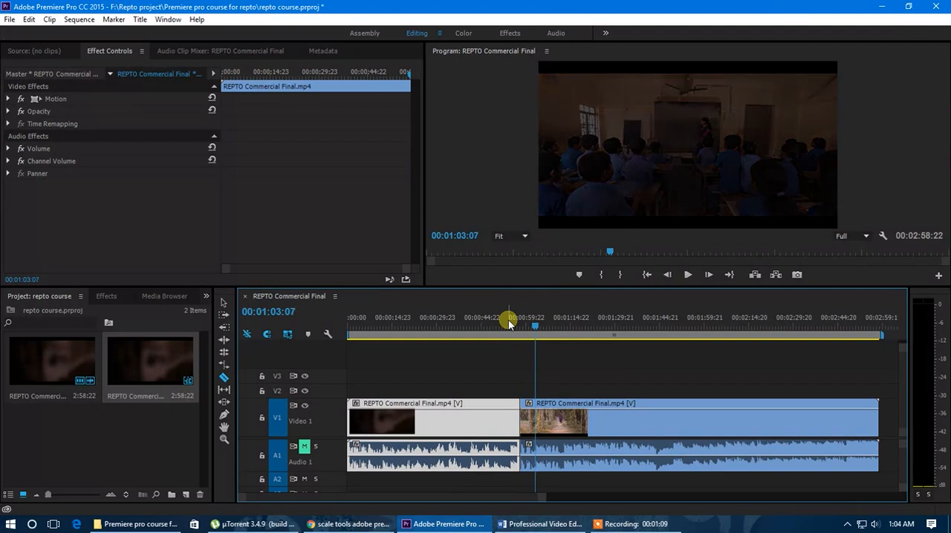
pyautogui.press('Left')
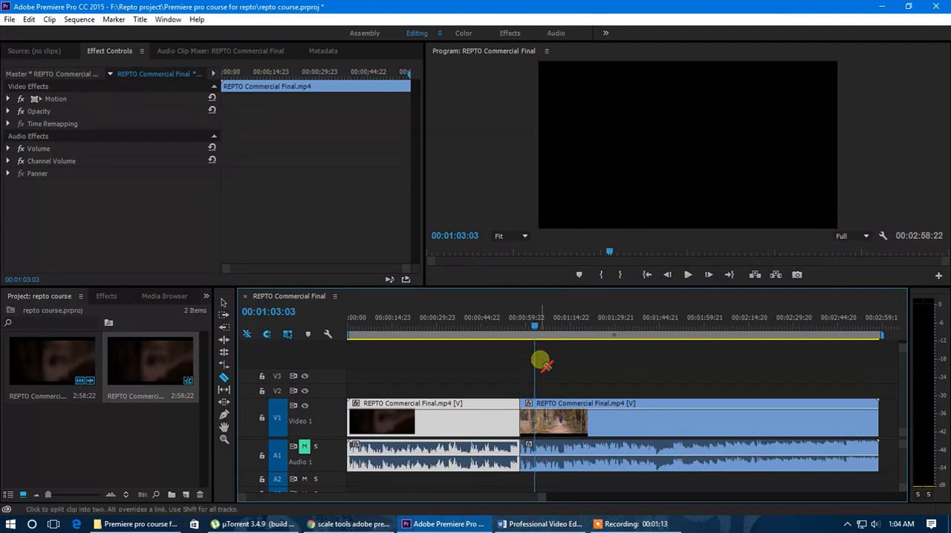
pyautogui.click(543, 425)
pyautogui.click(224, 302)
# Park the playhead at 00:01:02:03 within the middle clip and bring up the Effect Controls
pyautogui.keyDown('alt'); pyautogui.scroll(2, 520, 427); pyautogui.keyUp('alt')
pyautogui.keyDown('alt'); pyautogui.scroll(3, 552, 418); pyautogui.keyUp('alt')
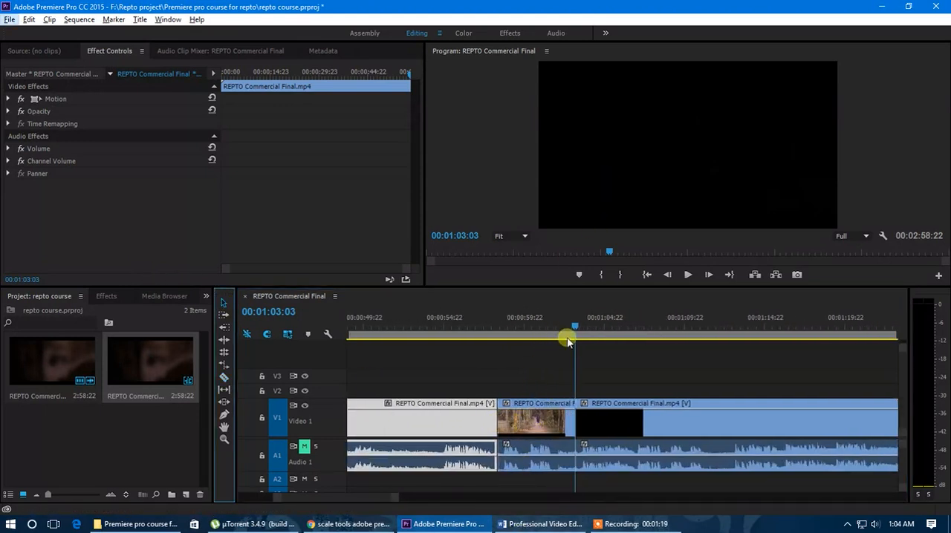
pyautogui.moveTo(572, 325); pyautogui.dragTo(559, 325)
pyautogui.click(41, 51)
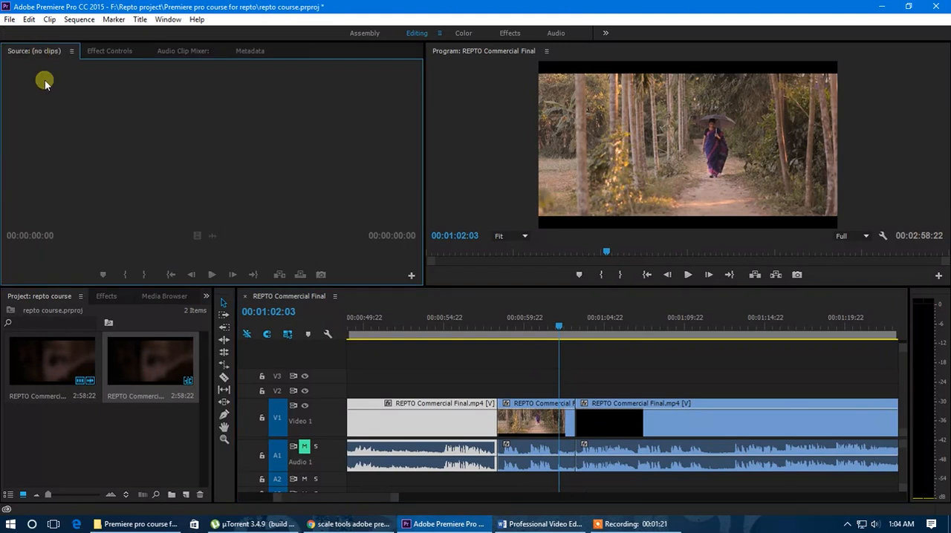
pyautogui.click(102, 52)
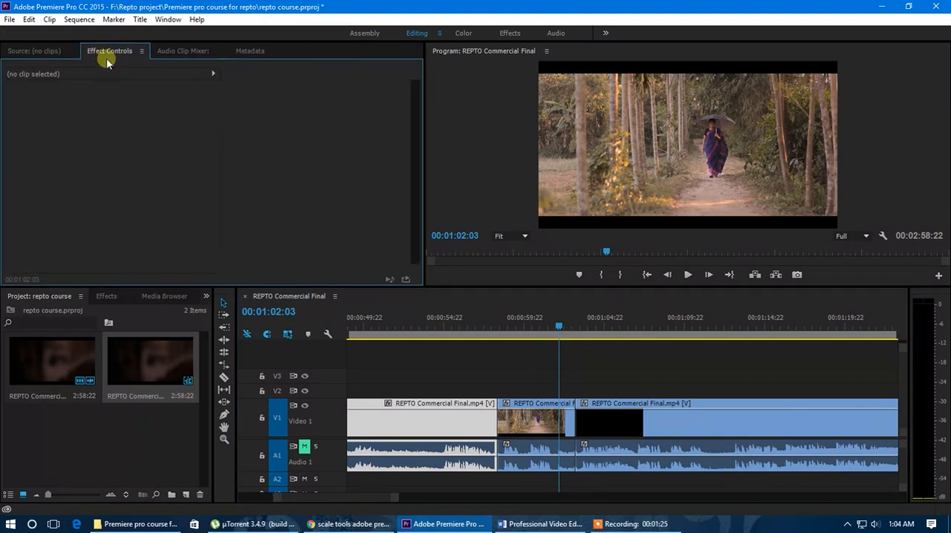
pyautogui.click(176, 19)
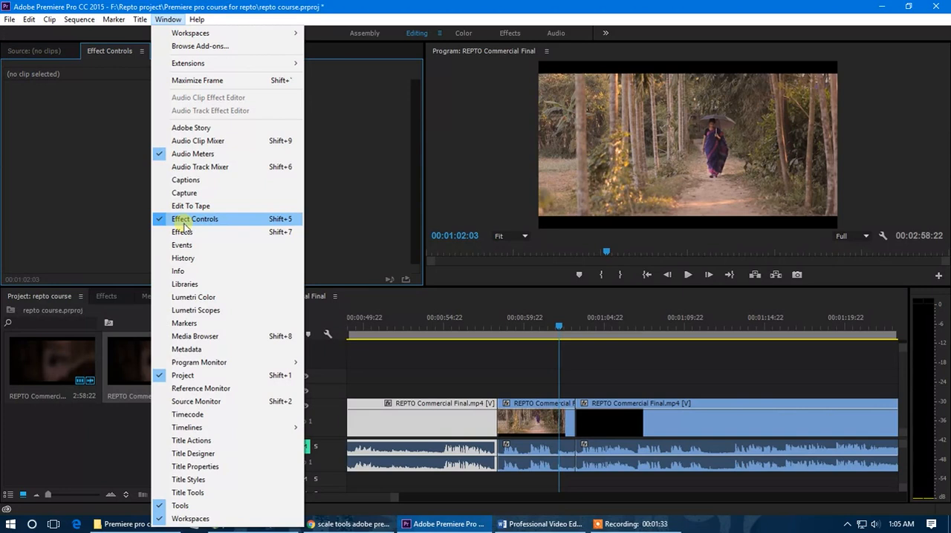
pyautogui.click(111, 49)
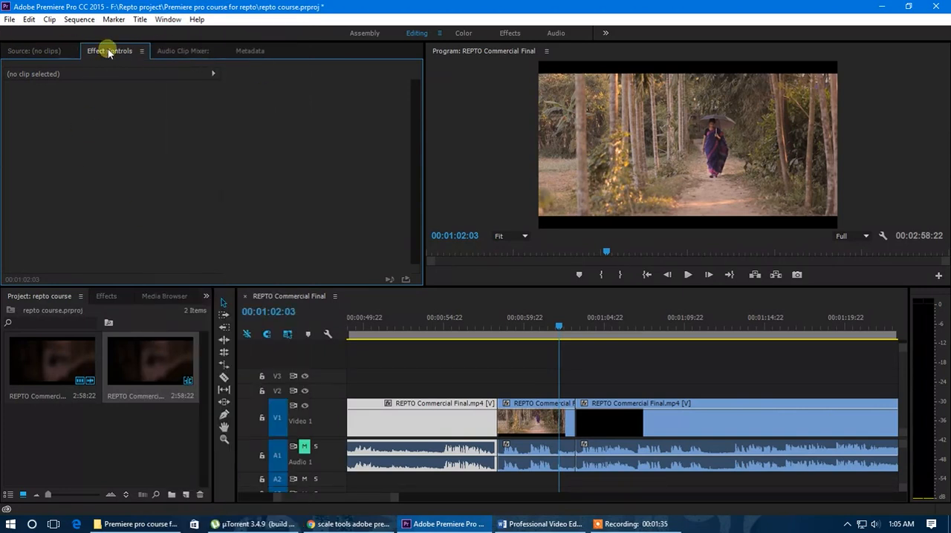
pyautogui.moveTo(106, 59)
pyautogui.mouseDown()
pyautogui.moveTo(122, 51)
pyautogui.moveTo(186, 59)
pyautogui.moveTo(215, 76)
pyautogui.moveTo(249, 66)
pyautogui.moveTo(250, 47)
pyautogui.moveTo(93, 50)
pyautogui.mouseUp()
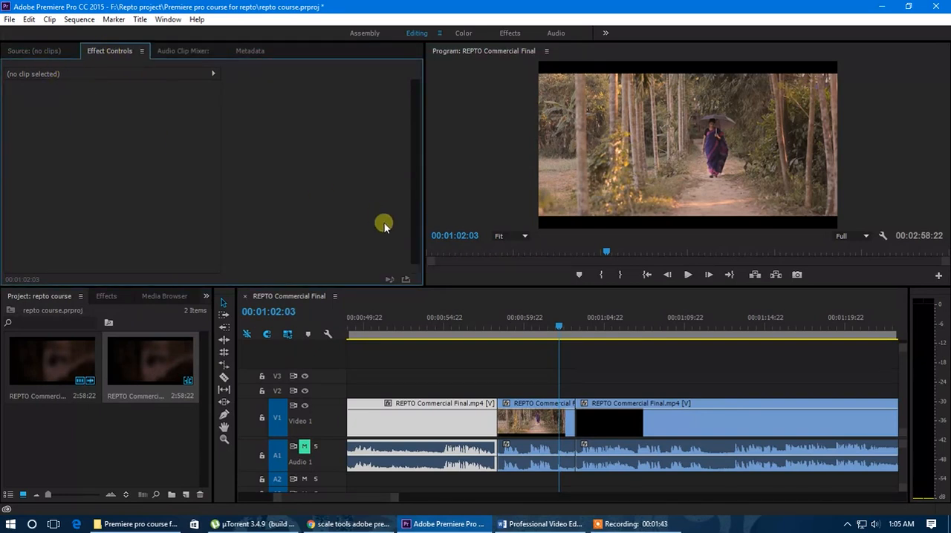
# Select each of the three timeline clips in turn to examine their effect controls, including the Motion entry
pyautogui.click(446, 427)
pyautogui.click(545, 426)
pyautogui.click(627, 424)
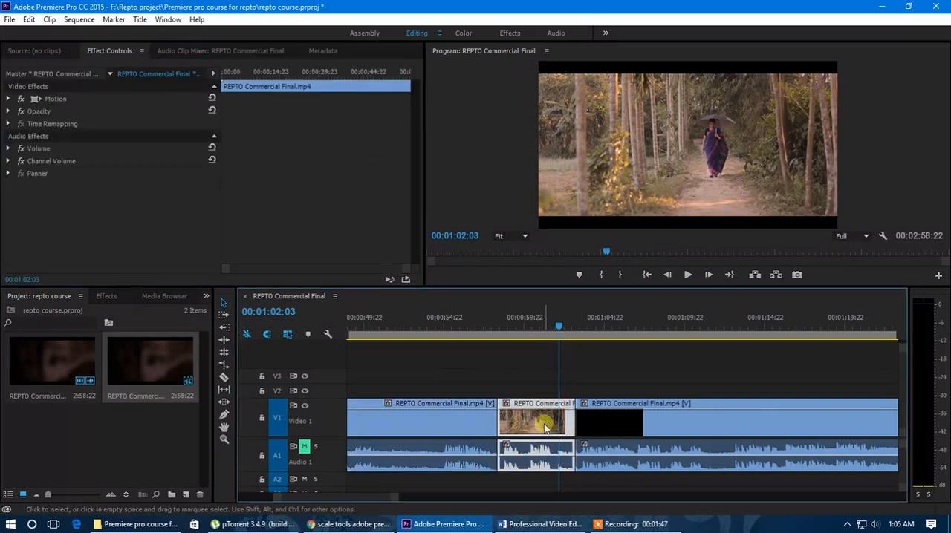
pyautogui.click(544, 425)
pyautogui.click(461, 429)
pyautogui.click(531, 425)
pyautogui.click(624, 426)
pyautogui.click(544, 425)
pyautogui.click(468, 421)
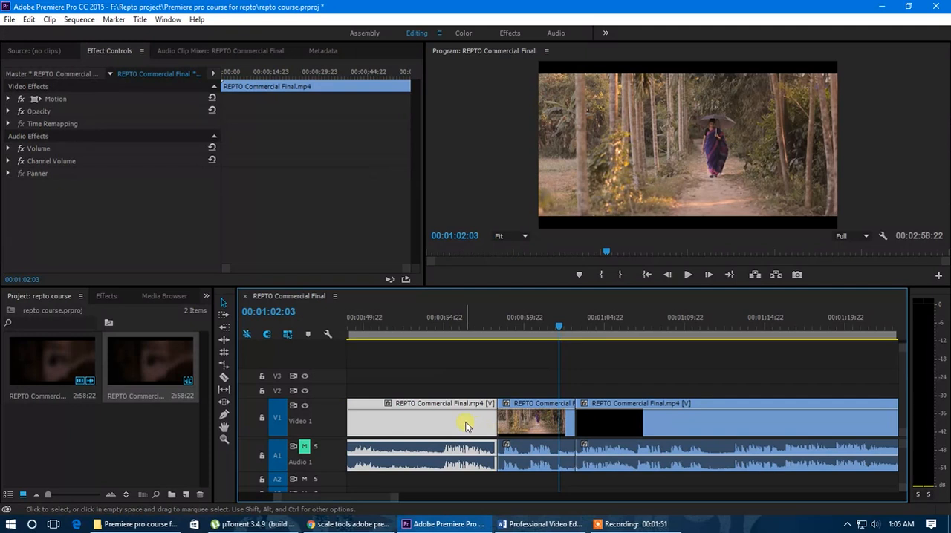
pyautogui.click(9, 99)
pyautogui.click(8, 100)
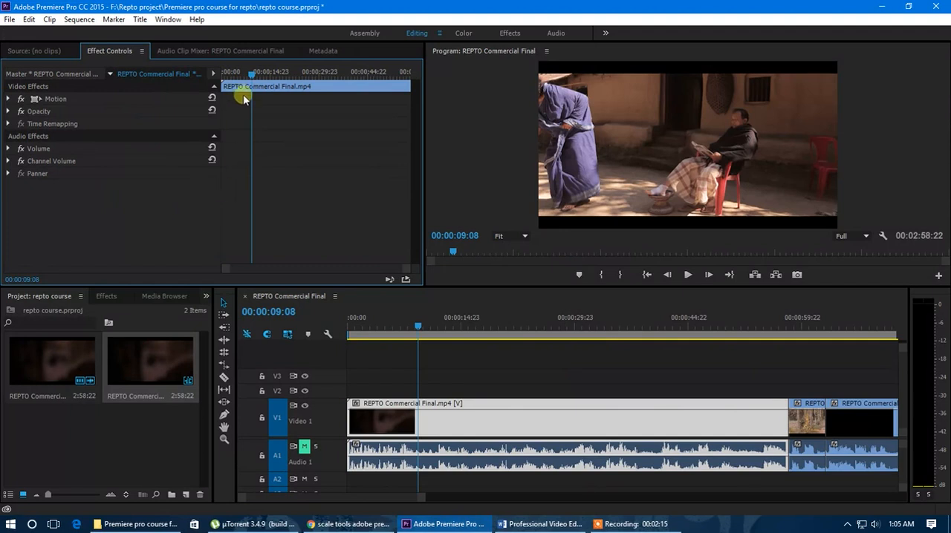
# Scrub through the first clip from its start to 00:00:51:22 using the effect timeline
pyautogui.moveTo(246, 77); pyautogui.dragTo(214, 79)
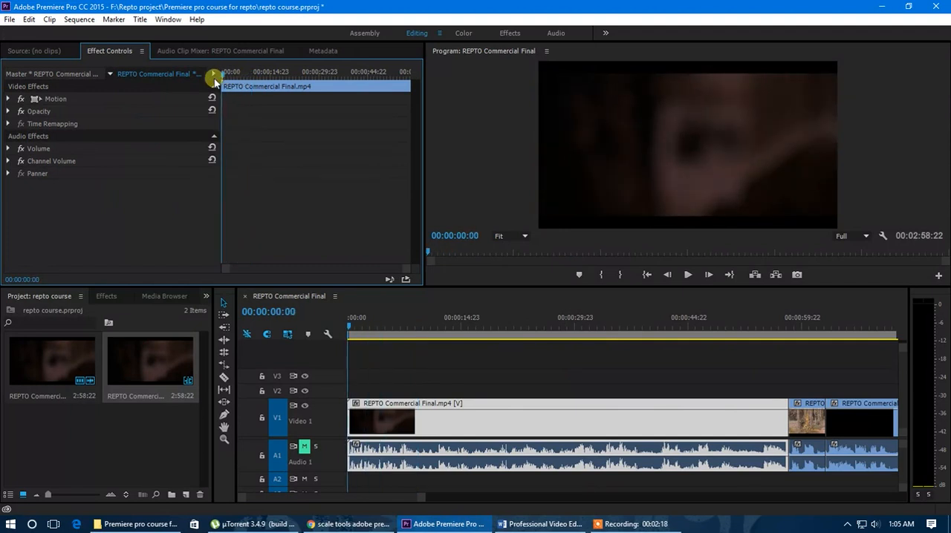
pyautogui.keyDown('alt'); pyautogui.scroll(-2, 510, 426); pyautogui.keyUp('alt')
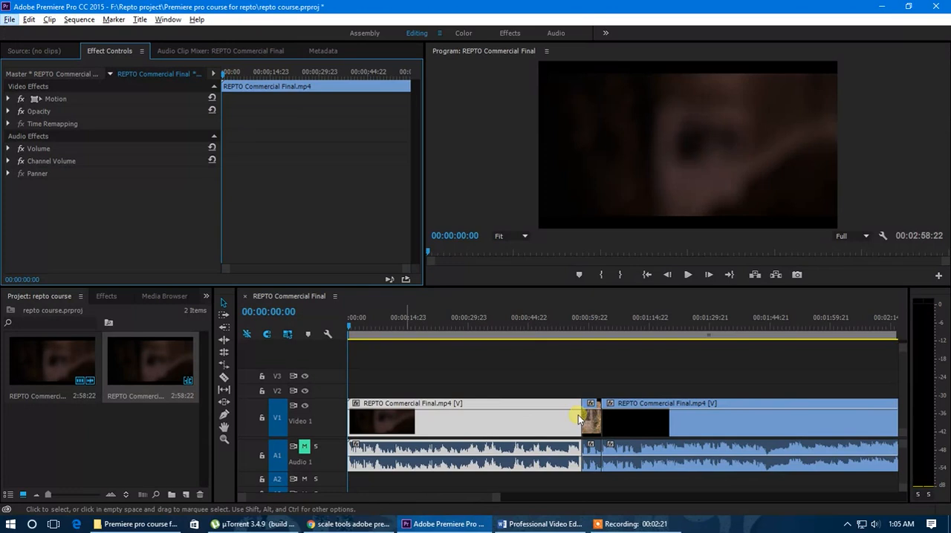
pyautogui.moveTo(358, 318); pyautogui.dragTo(477, 363)
pyautogui.moveTo(302, 74); pyautogui.dragTo(393, 107)
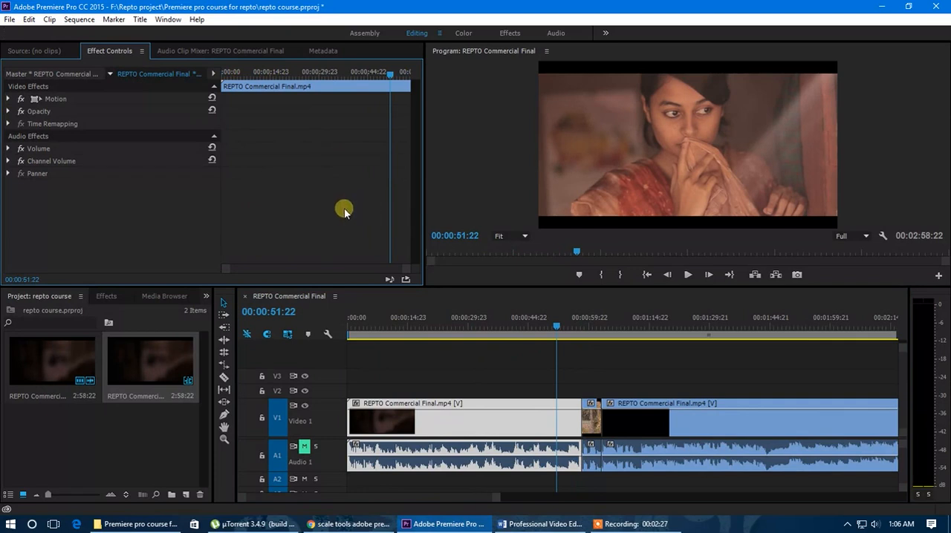
# Select the short middle clip on Video 1 and park the playhead within it at 00:01:01:04
pyautogui.scroll(-2, 499, 410)
pyautogui.scroll(6, 497, 413)
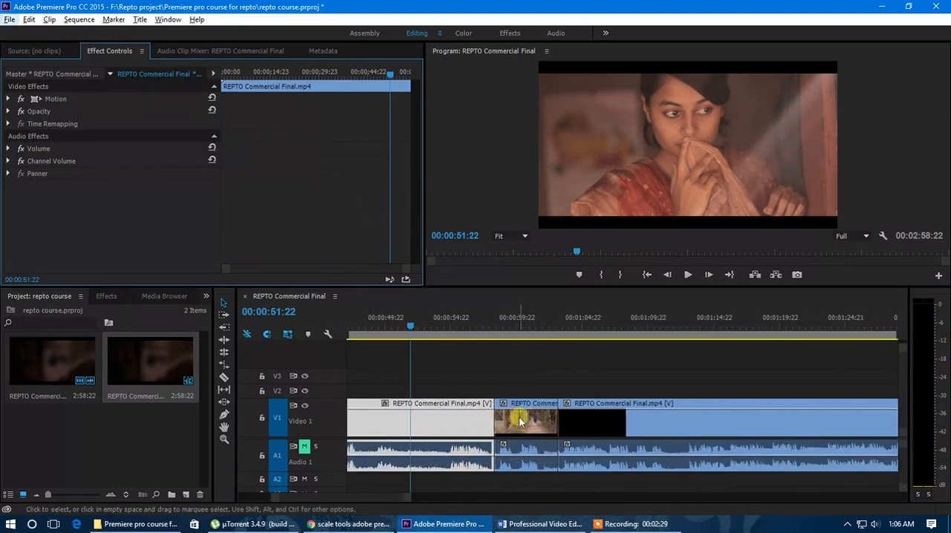
pyautogui.click(519, 421)
pyautogui.moveTo(484, 327); pyautogui.dragTo(536, 349)
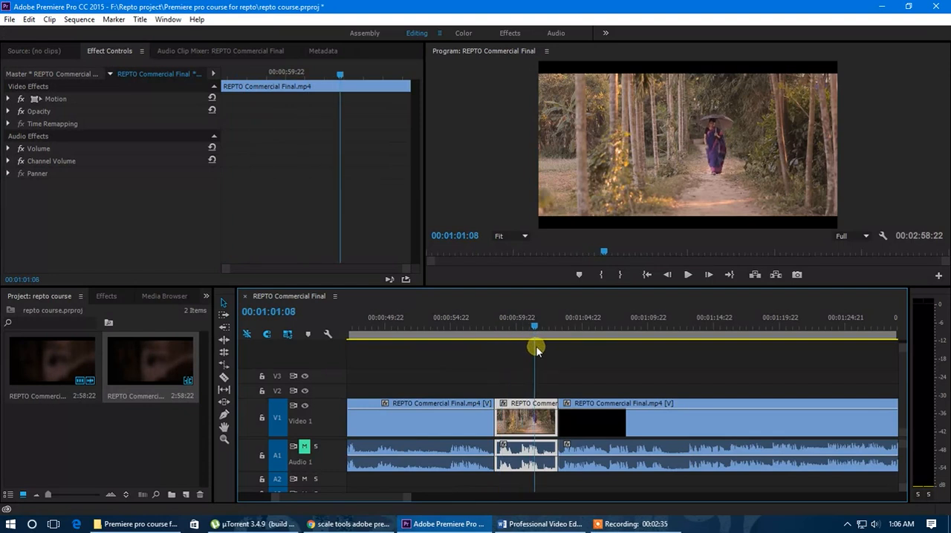
pyautogui.click(524, 423)
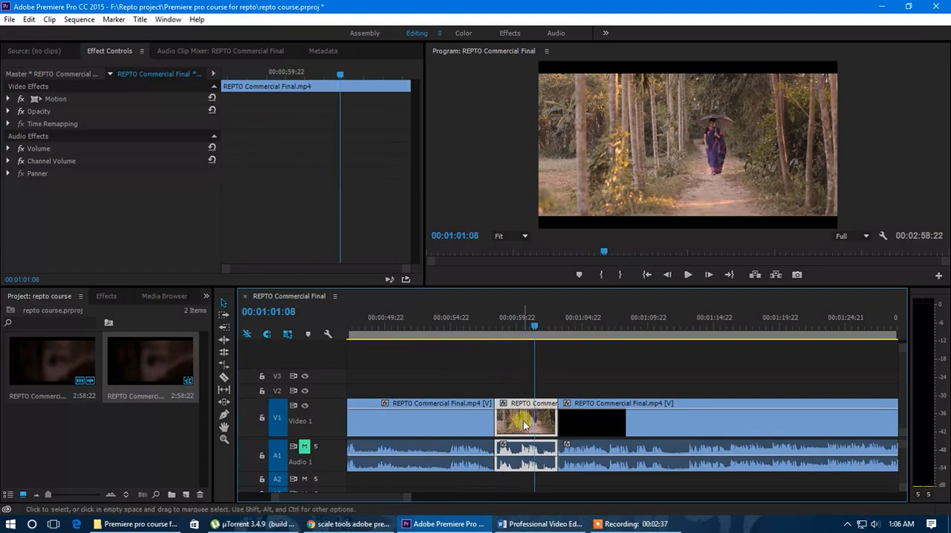
pyautogui.moveTo(535, 329)
pyautogui.mouseDown()
pyautogui.moveTo(526, 326)
pyautogui.moveTo(534, 326)
pyautogui.mouseUp()
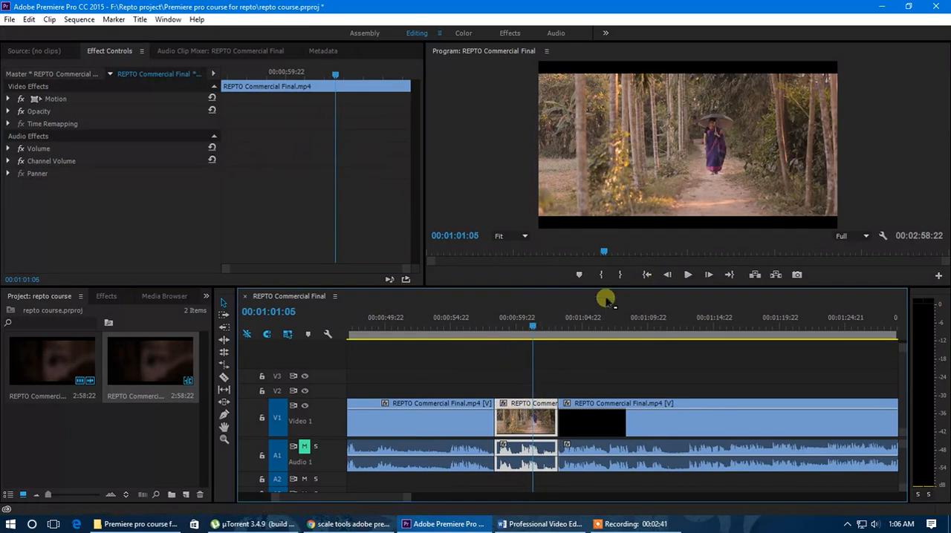
pyautogui.moveTo(531, 327)
pyautogui.mouseDown()
pyautogui.moveTo(503, 336)
pyautogui.moveTo(546, 341)
pyautogui.moveTo(530, 341)
pyautogui.mouseUp()
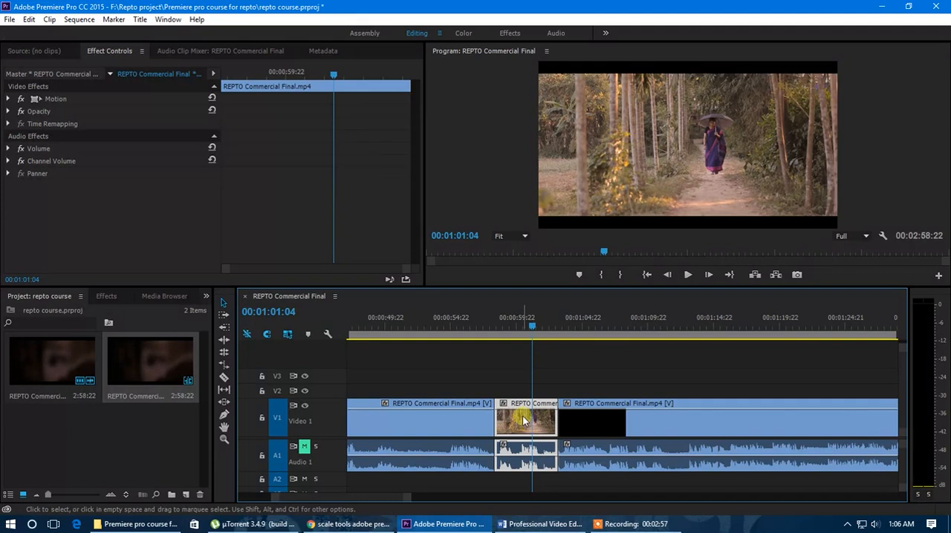
# Expand the Motion and Opacity properties of the middle clip and review their parameters
pyautogui.click(8, 99)
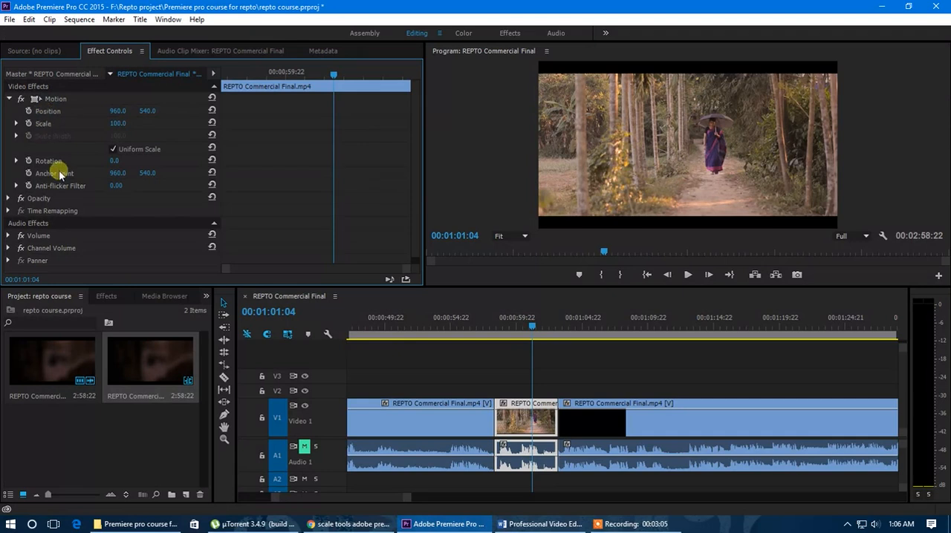
pyautogui.click(8, 199)
pyautogui.scroll(-1, 81, 221)
pyautogui.scroll(1, 84, 236)
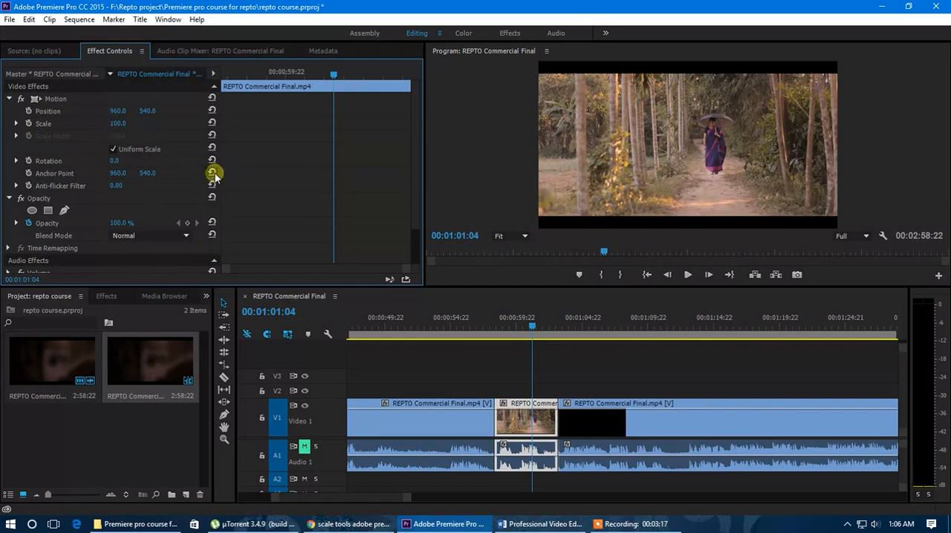
# Set the middle clip's Scale to 191 and its horizontal Position to 689
pyautogui.moveTo(122, 127); pyautogui.dragTo(64, 132)
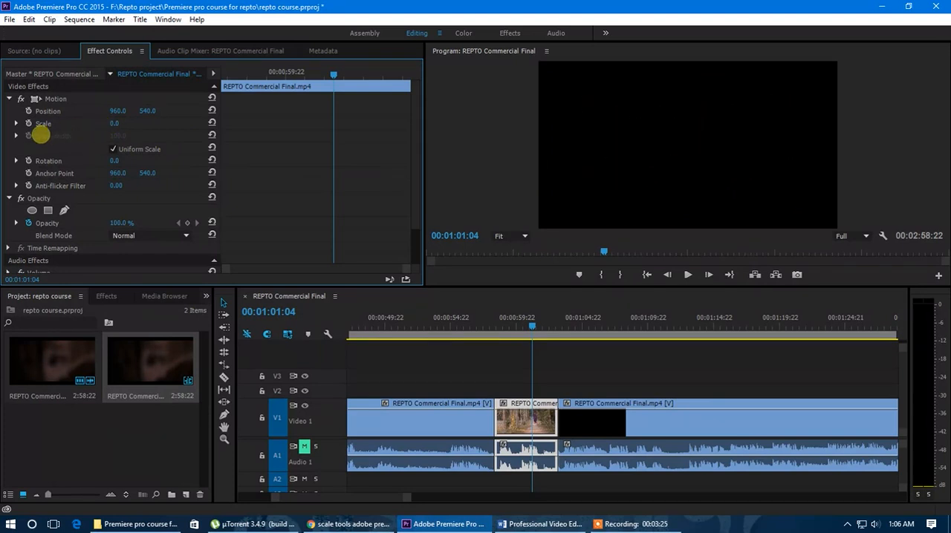
pyautogui.moveTo(46, 134); pyautogui.dragTo(157, 136)
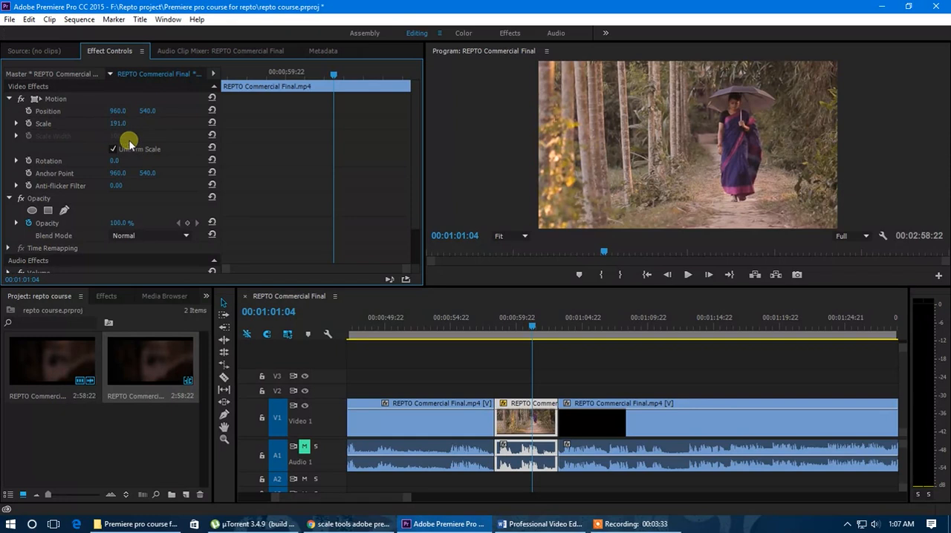
pyautogui.moveTo(120, 113); pyautogui.dragTo(72, 112)
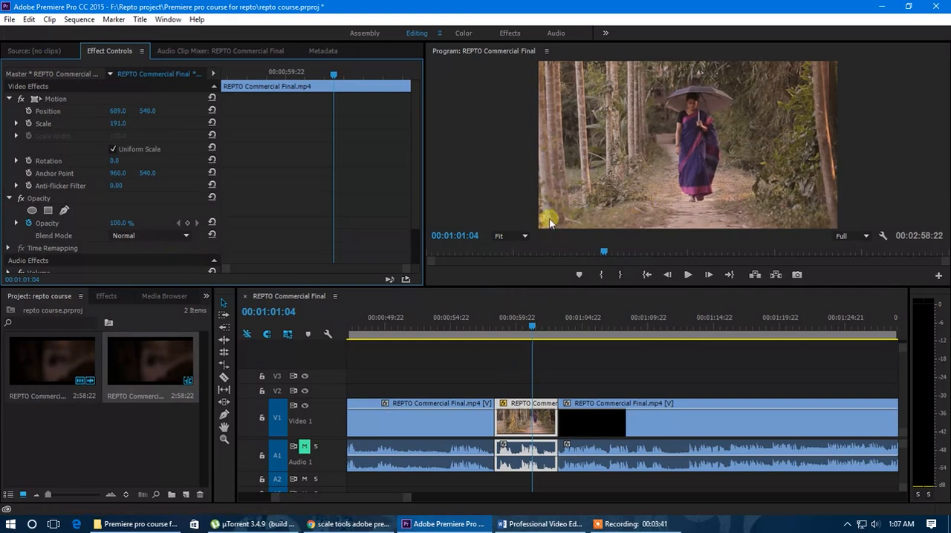
# Activate the Motion effect's on-screen handles and shrink the middle clip in the program monitor to a Scale of about 57
pyautogui.click(56, 99)
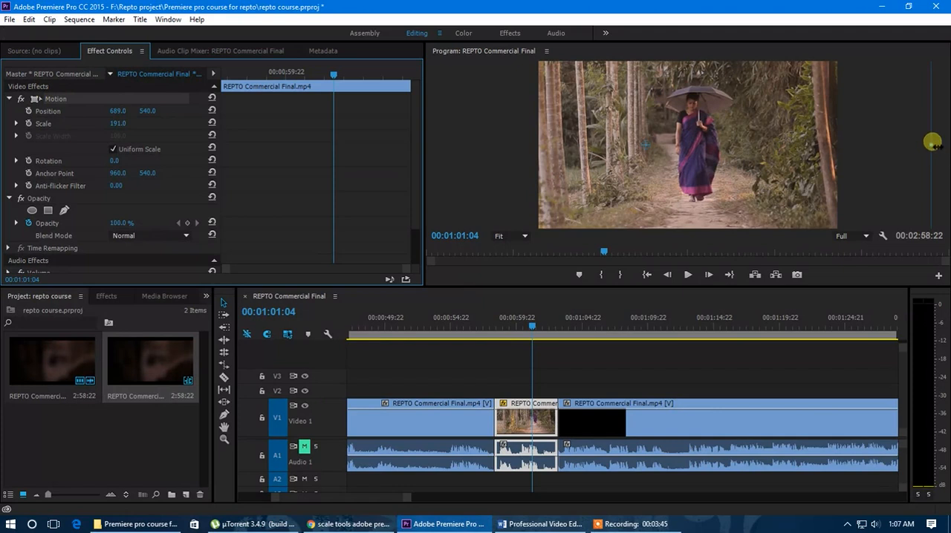
pyautogui.moveTo(934, 148); pyautogui.dragTo(743, 159)
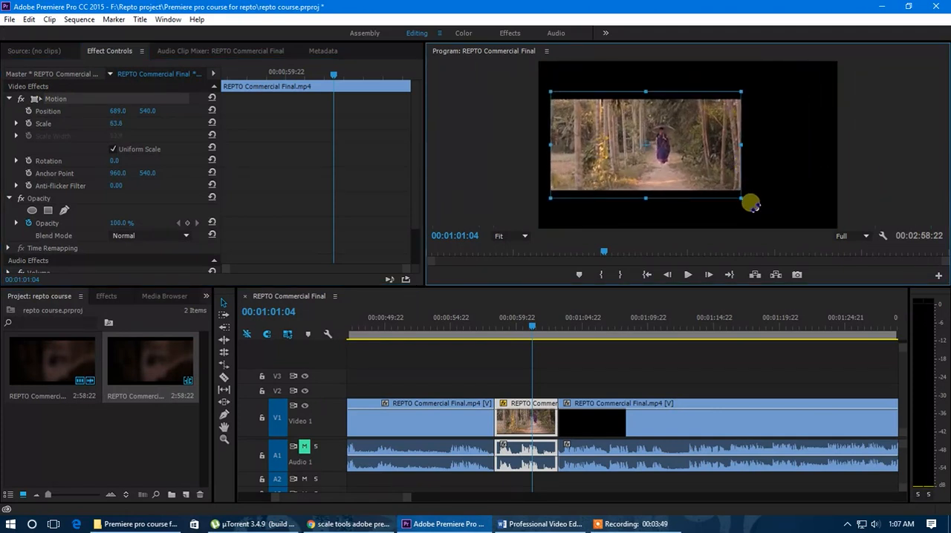
pyautogui.moveTo(744, 203)
pyautogui.mouseDown()
pyautogui.moveTo(780, 223)
pyautogui.moveTo(748, 204)
pyautogui.mouseUp()
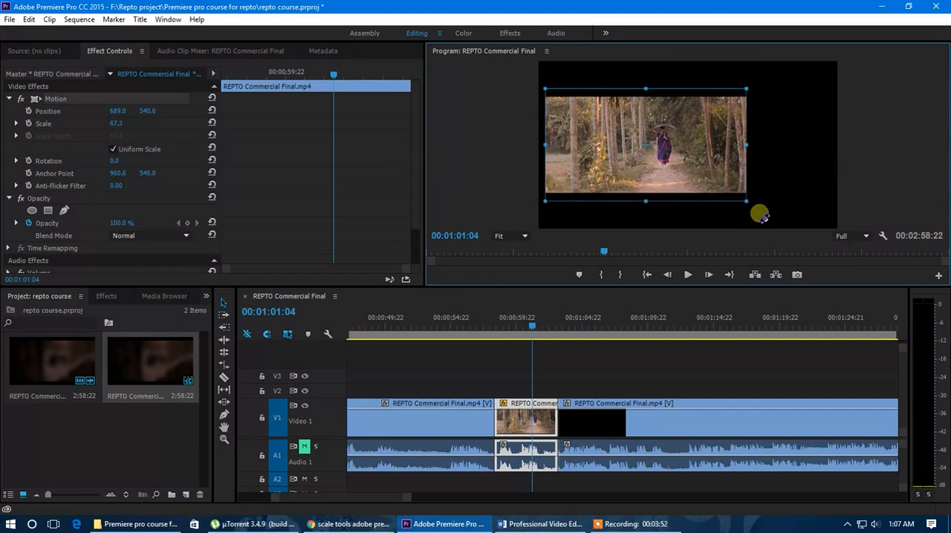
pyautogui.moveTo(745, 147); pyautogui.dragTo(732, 162)
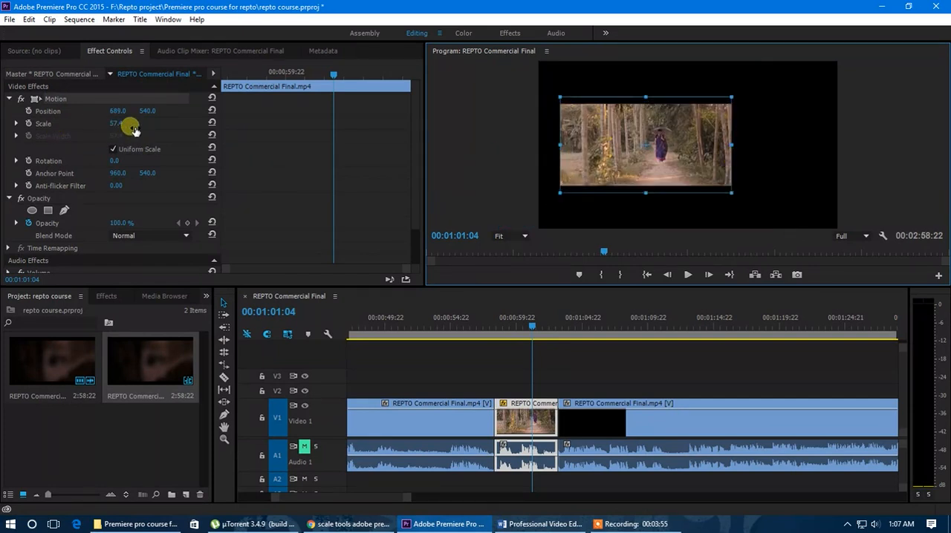
# Enlarge the middle clip with its on-screen handles to a Scale of 132.1 and move it to Position 834, 536.2
pyautogui.moveTo(733, 148); pyautogui.dragTo(767, 161)
pyautogui.moveTo(711, 162); pyautogui.dragTo(764, 175)
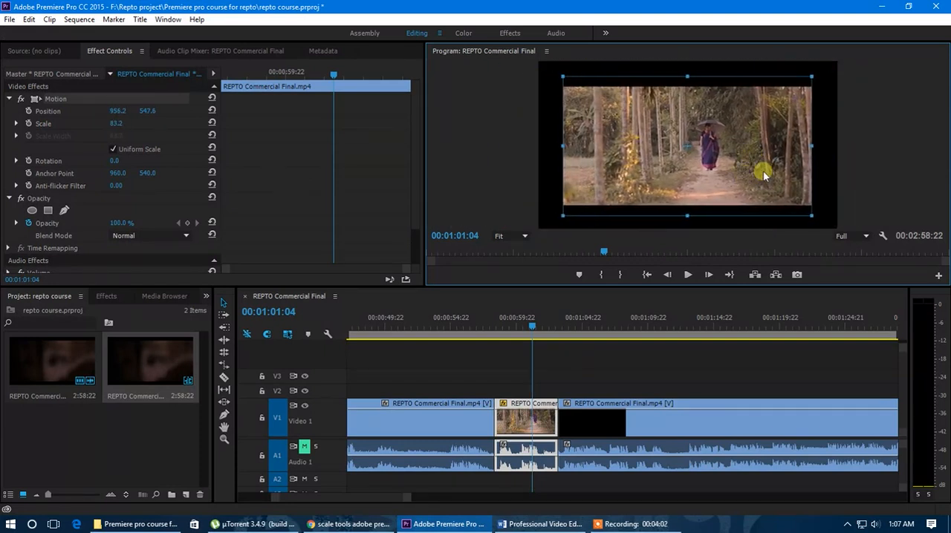
pyautogui.moveTo(817, 155); pyautogui.dragTo(866, 149)
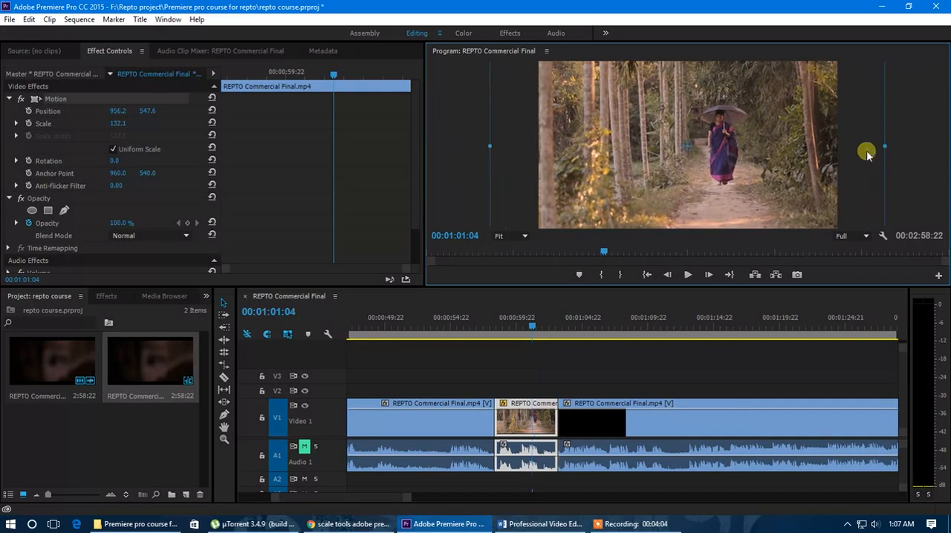
pyautogui.moveTo(768, 165); pyautogui.dragTo(707, 188)
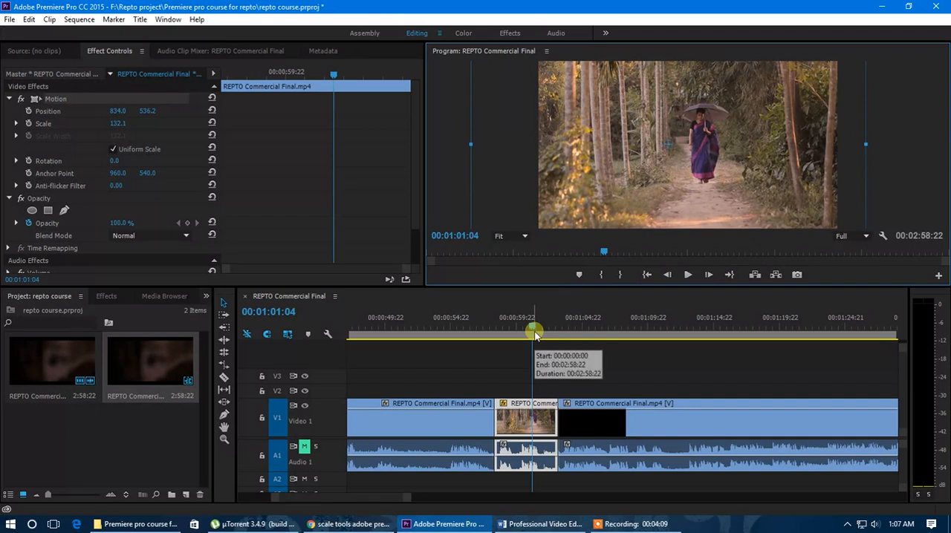
# Deselect the middle clip and play the sequence back from just before it to check the reframed shot
pyautogui.click(546, 381)
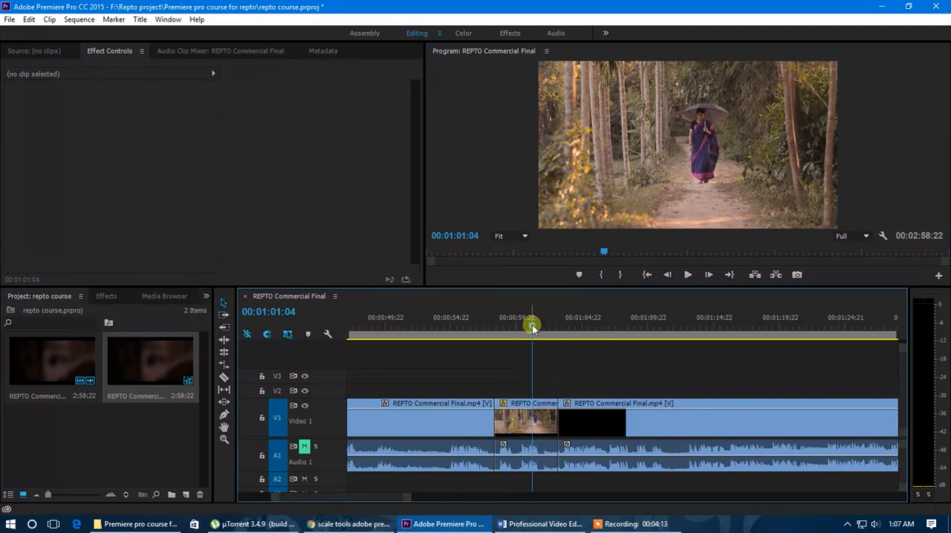
pyautogui.moveTo(532, 325); pyautogui.dragTo(483, 333)
pyautogui.press('space')
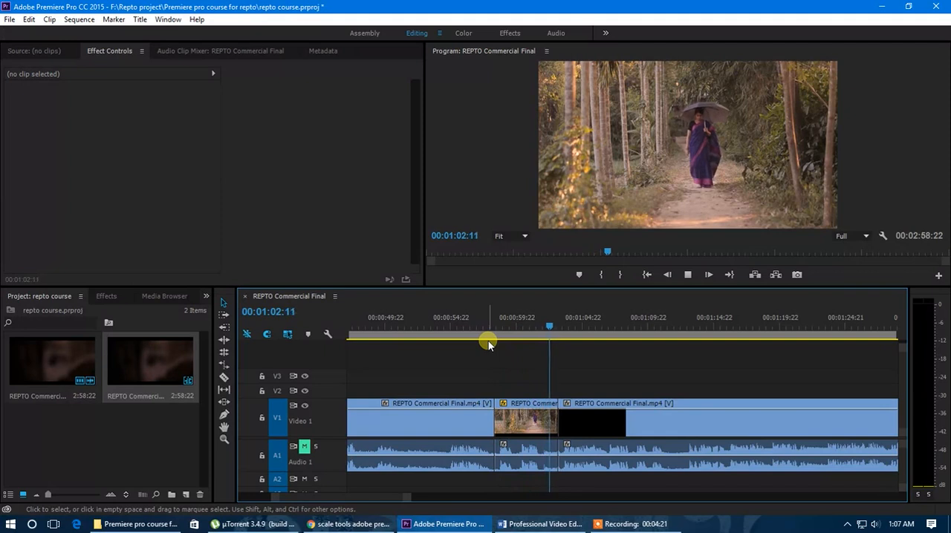
pyautogui.click(530, 326)
pyautogui.moveTo(531, 326); pyautogui.dragTo(509, 336)
# Select the middle clip and park the playhead on its first frame at 00:00:58:07
pyautogui.click(526, 416)
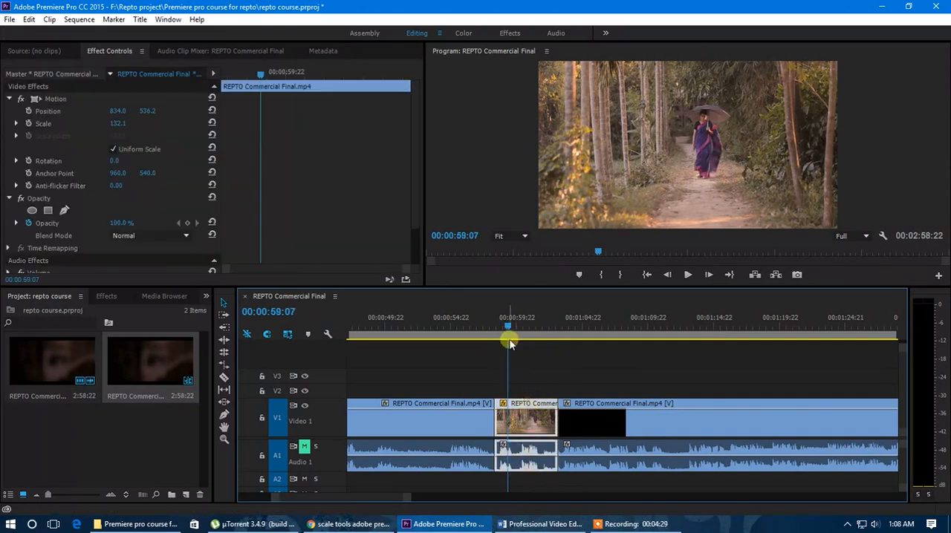
pyautogui.moveTo(508, 331); pyautogui.dragTo(493, 331)
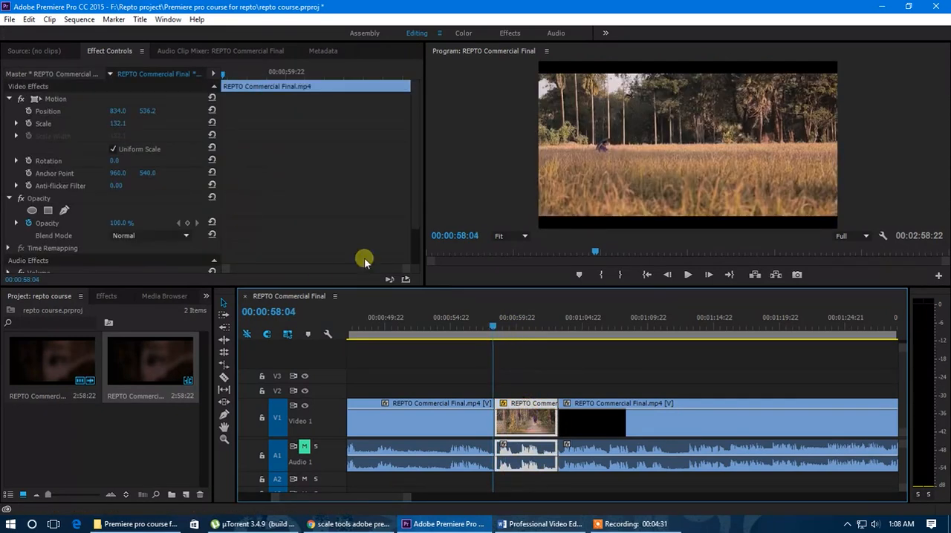
pyautogui.click(223, 76)
pyautogui.moveTo(223, 76); pyautogui.dragTo(215, 74)
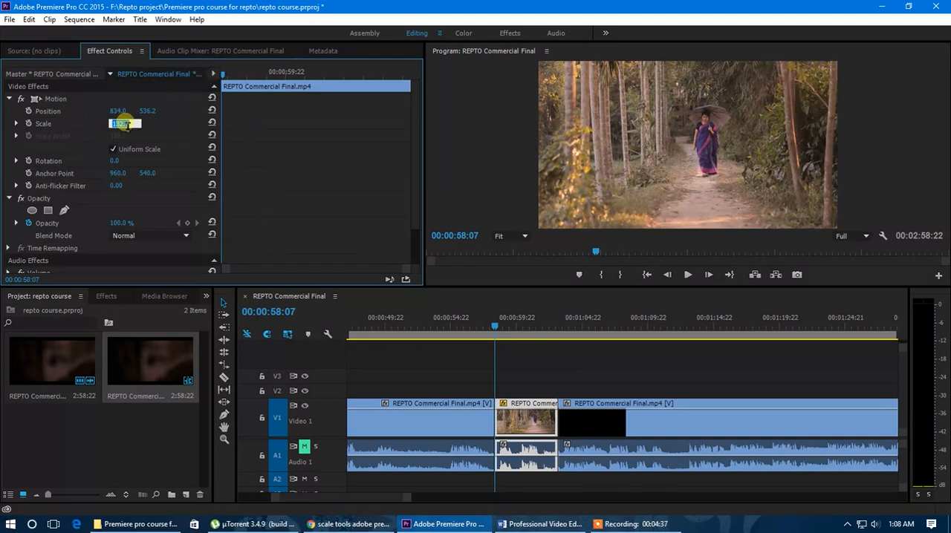
# Set the middle clip's Scale to 100 and reset its Position to the default 960, 540
pyautogui.press('Return')
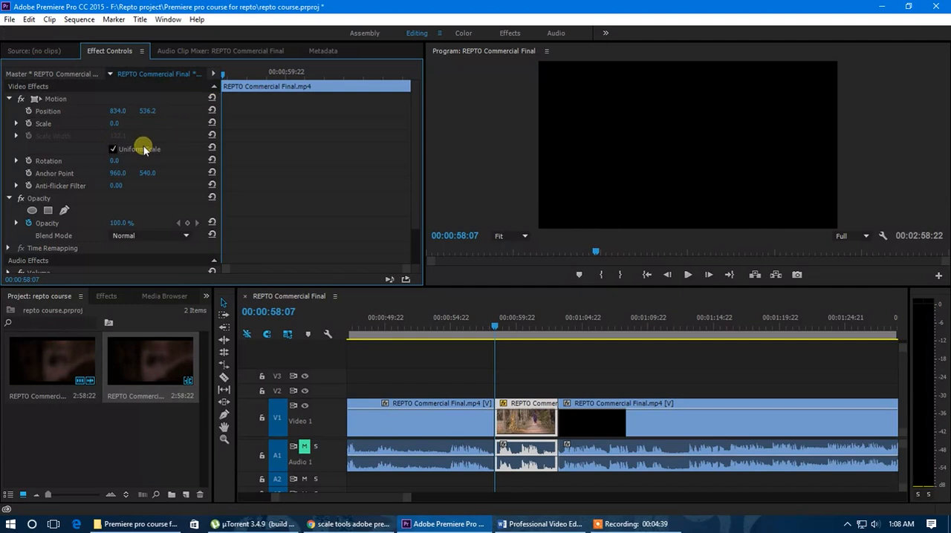
pyautogui.click(116, 126)
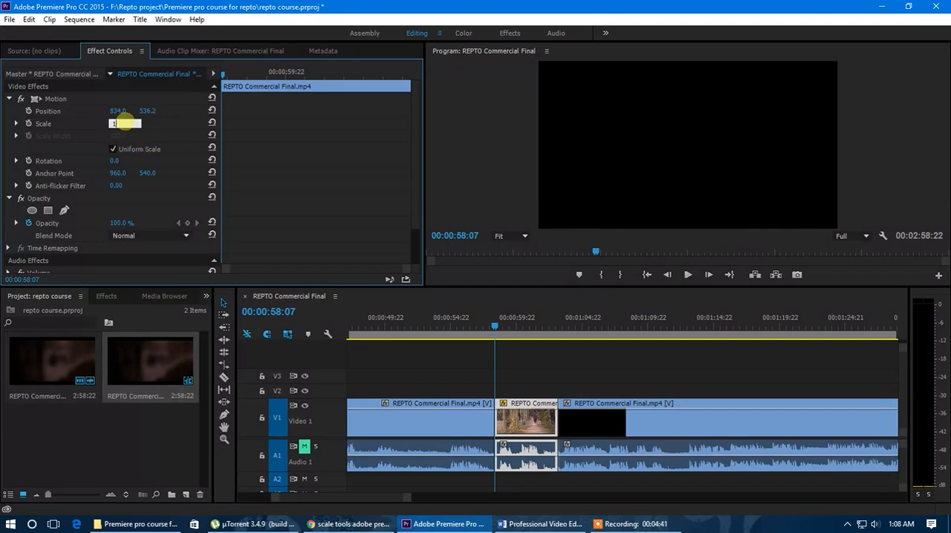
pyautogui.write('100')
pyautogui.press('Return')
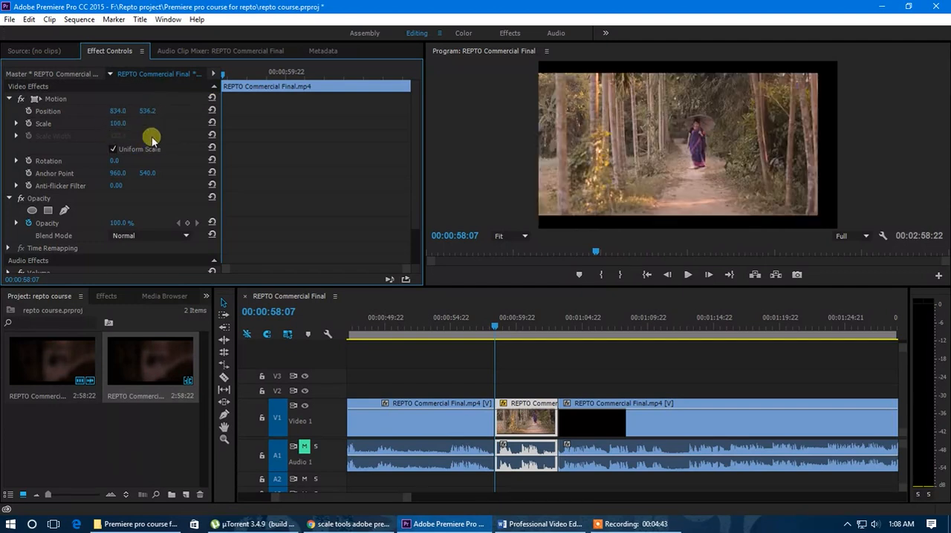
pyautogui.click(675, 198)
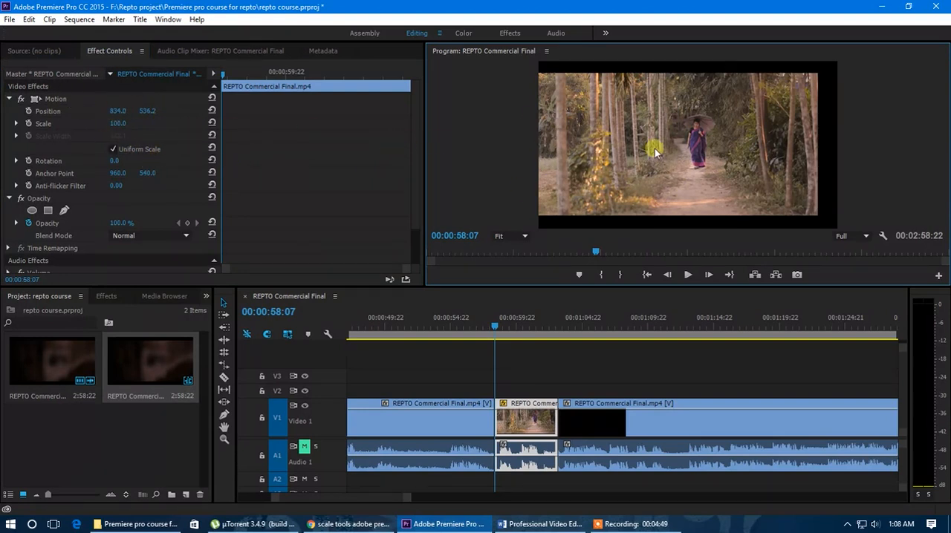
pyautogui.click(211, 111)
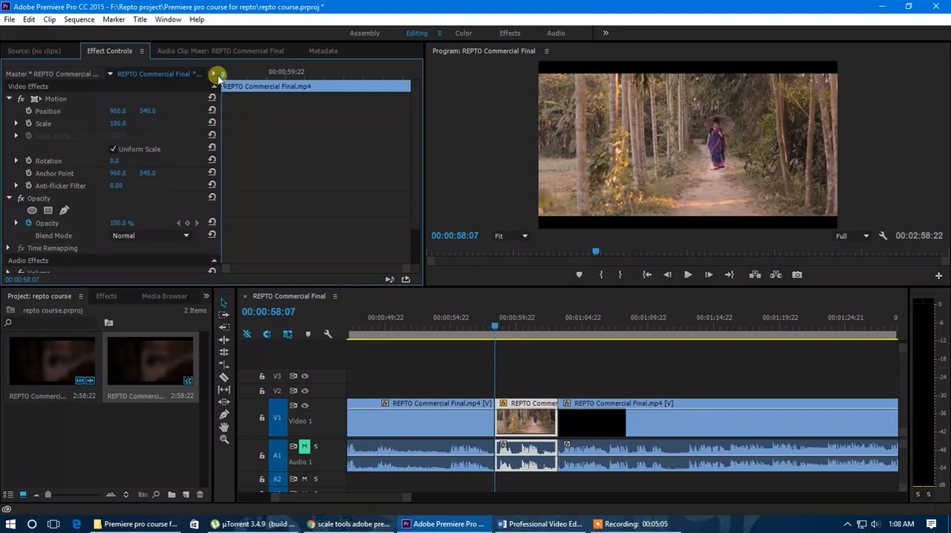
# Turn on Scale animation for the middle clip with a keyframe of 100 on its first frame at 00:00:58:07
pyautogui.click(28, 125)
pyautogui.click(29, 123)
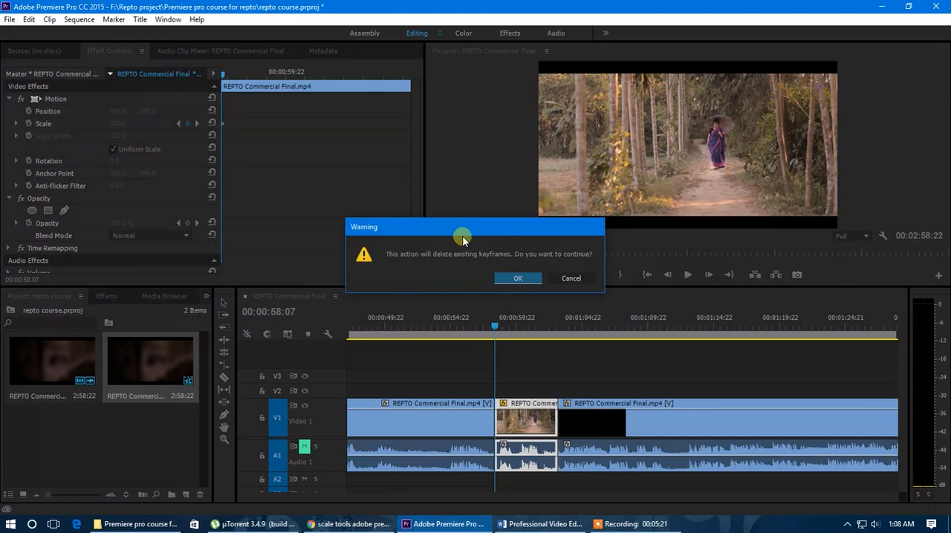
pyautogui.click(518, 277)
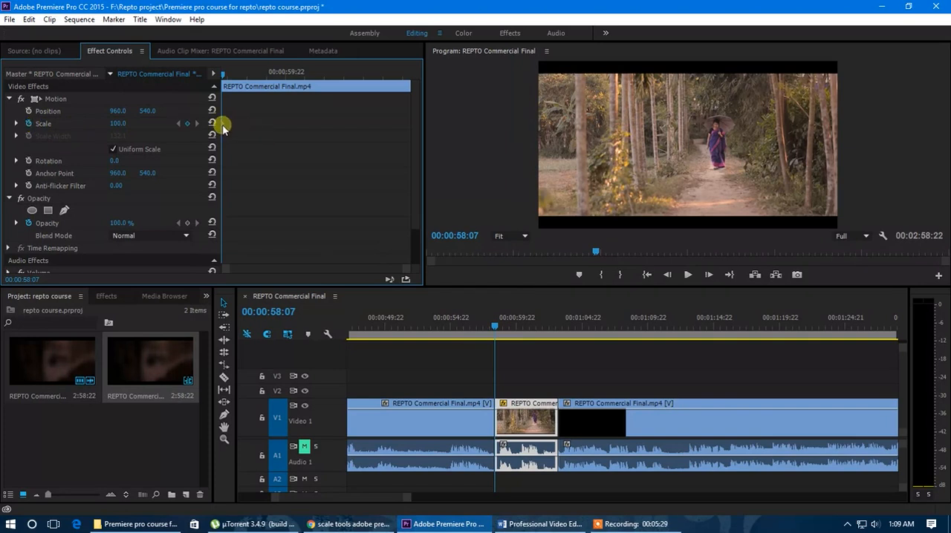
# Try shifting the first Scale keyframe along the effect timeline, and return it and the playhead to the clip's start
pyautogui.moveTo(224, 75); pyautogui.dragTo(245, 74)
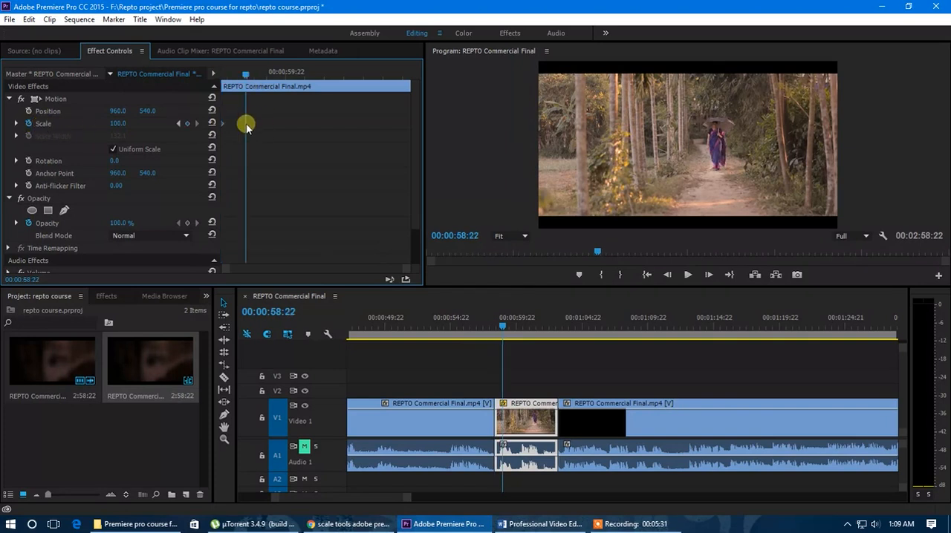
pyautogui.moveTo(225, 124); pyautogui.dragTo(258, 129)
pyautogui.moveTo(246, 127); pyautogui.dragTo(223, 122)
pyautogui.moveTo(230, 77); pyautogui.dragTo(217, 77)
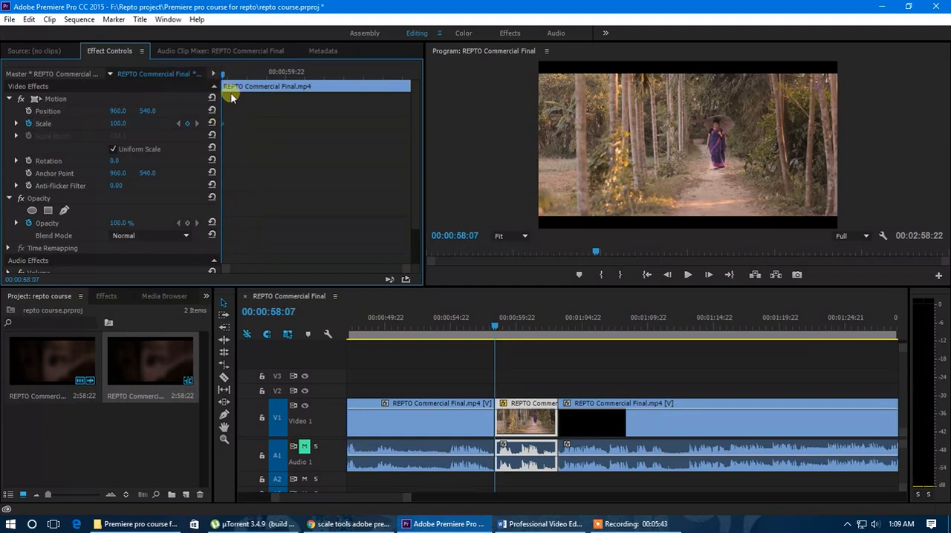
# Set the middle clip's Scale to 149 at 00:01:01:08 and play the zoom back from the clip's start
pyautogui.moveTo(223, 77); pyautogui.dragTo(344, 89)
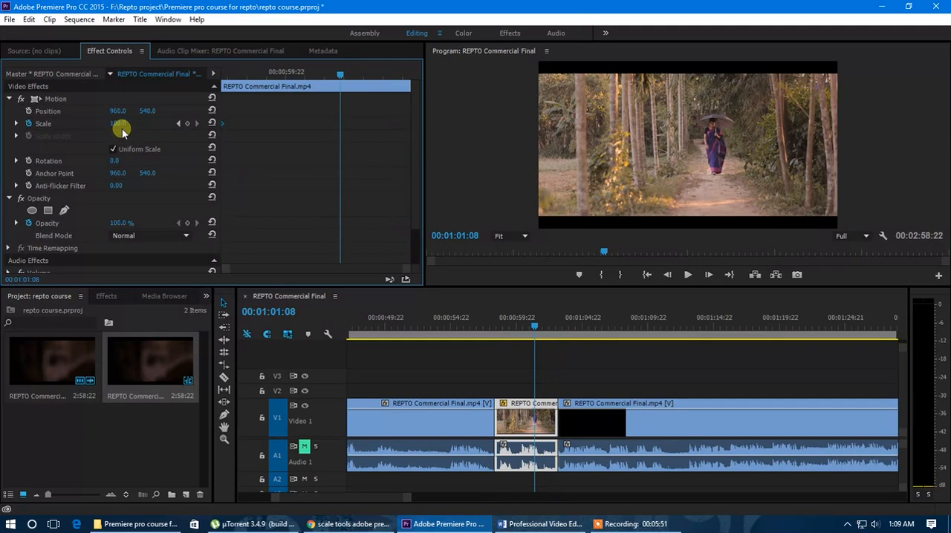
pyautogui.moveTo(119, 123); pyautogui.dragTo(166, 132)
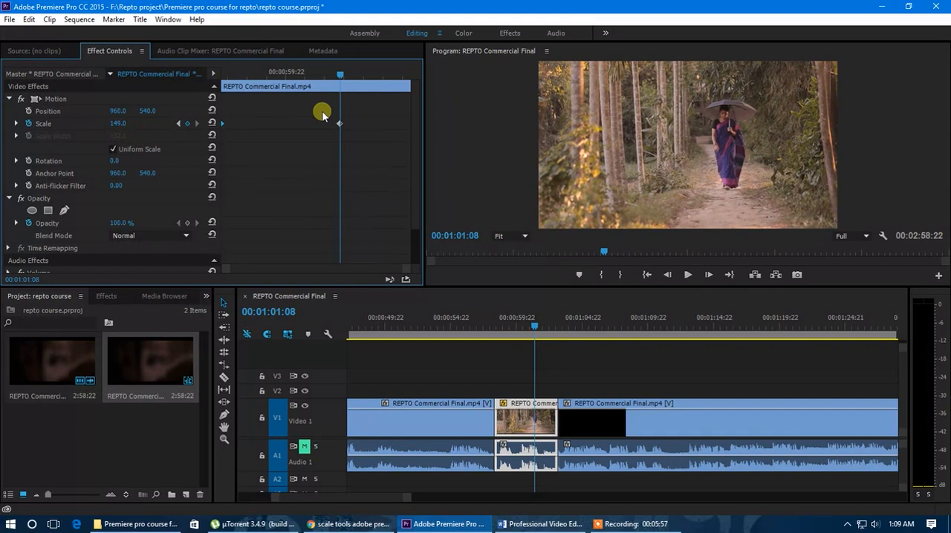
pyautogui.moveTo(338, 77); pyautogui.dragTo(216, 83)
pyautogui.press('space')
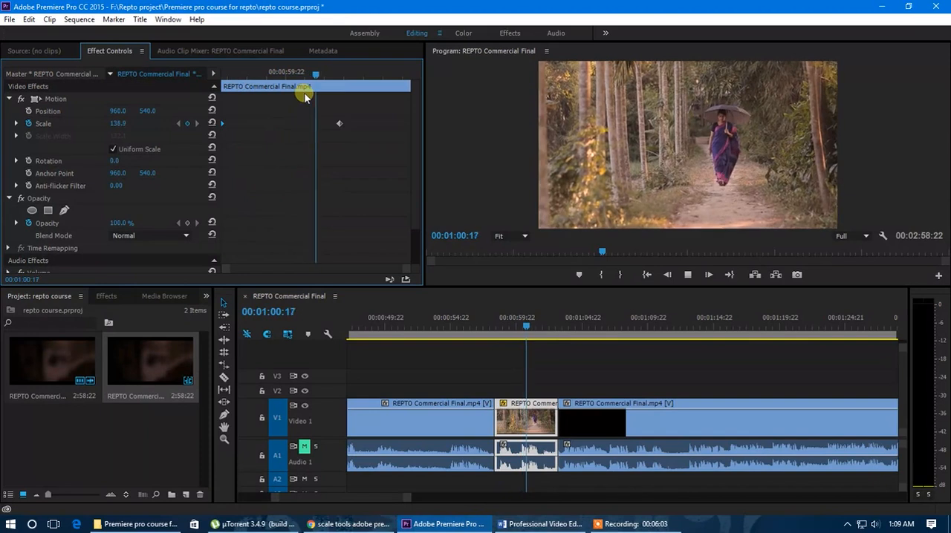
# Move the 149 Scale keyframe to the end of the middle clip and play back the slower zoom
pyautogui.moveTo(340, 78); pyautogui.dragTo(341, 104)
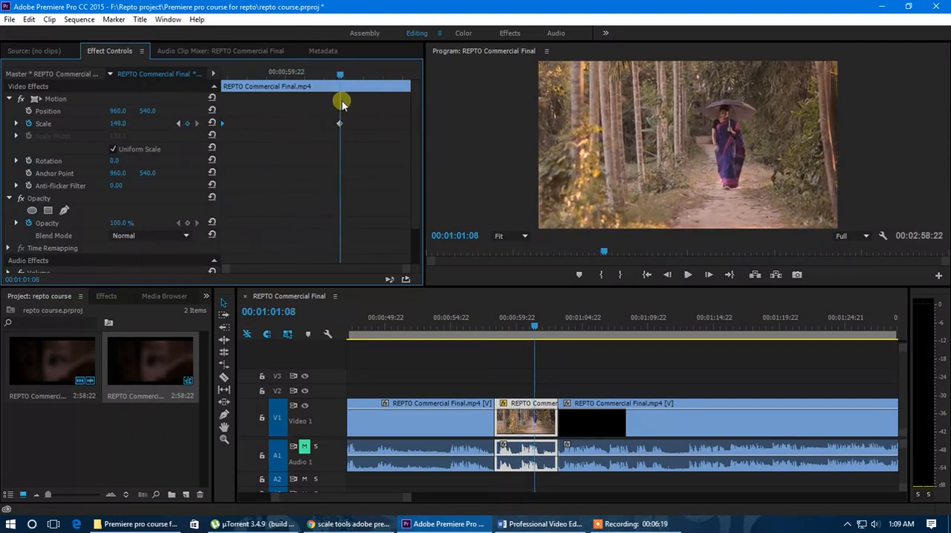
pyautogui.moveTo(342, 103); pyautogui.dragTo(410, 127)
pyautogui.moveTo(349, 75); pyautogui.dragTo(214, 77)
pyautogui.press('space')
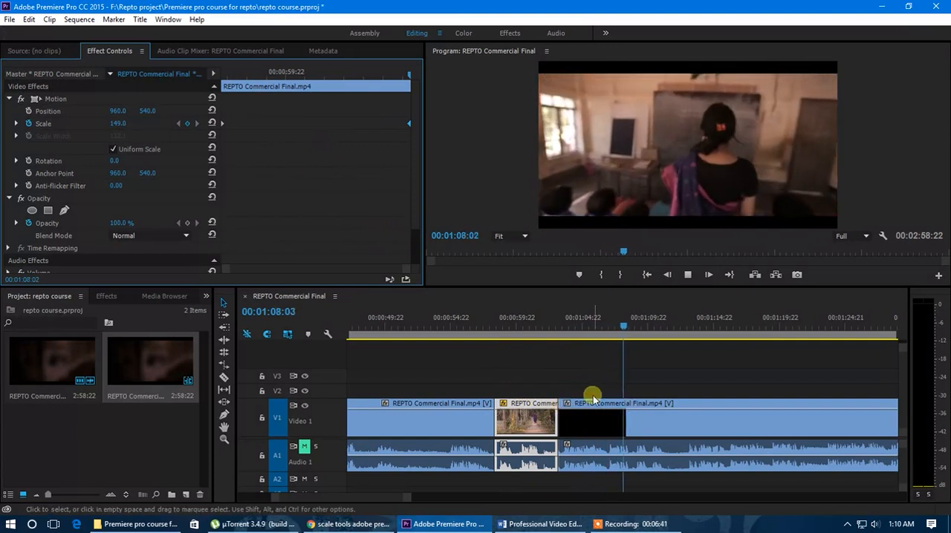
# Move the 149 Scale keyframe close to the clip's first keyframe and play back the faster zoom
pyautogui.moveTo(659, 343); pyautogui.dragTo(536, 338)
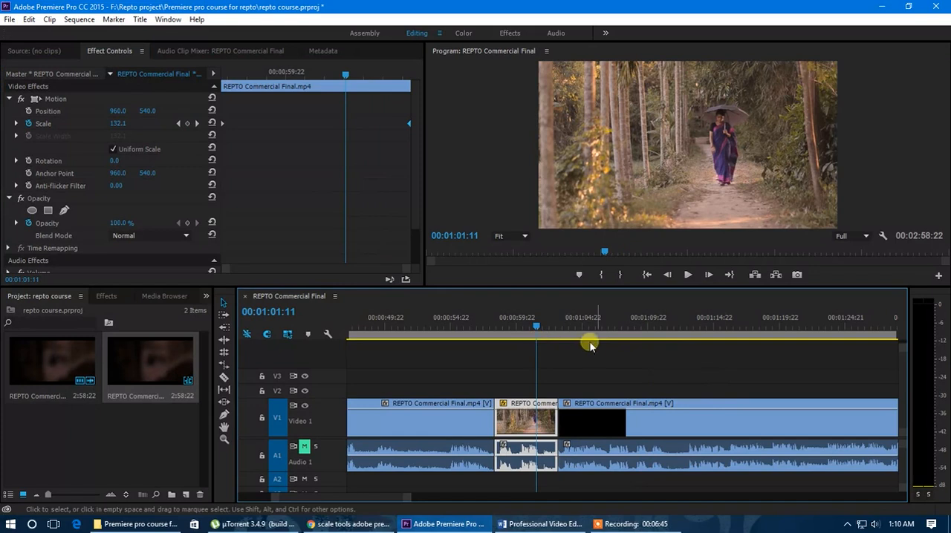
pyautogui.moveTo(405, 123); pyautogui.dragTo(234, 149)
pyautogui.moveTo(235, 79)
pyautogui.mouseDown()
pyautogui.moveTo(201, 78)
pyautogui.moveTo(233, 87)
pyautogui.mouseUp()
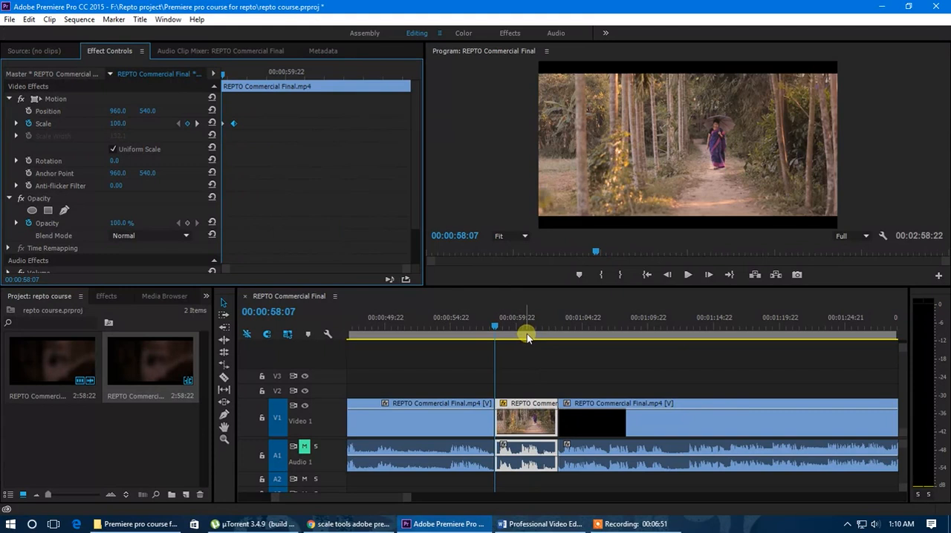
pyautogui.press('space')
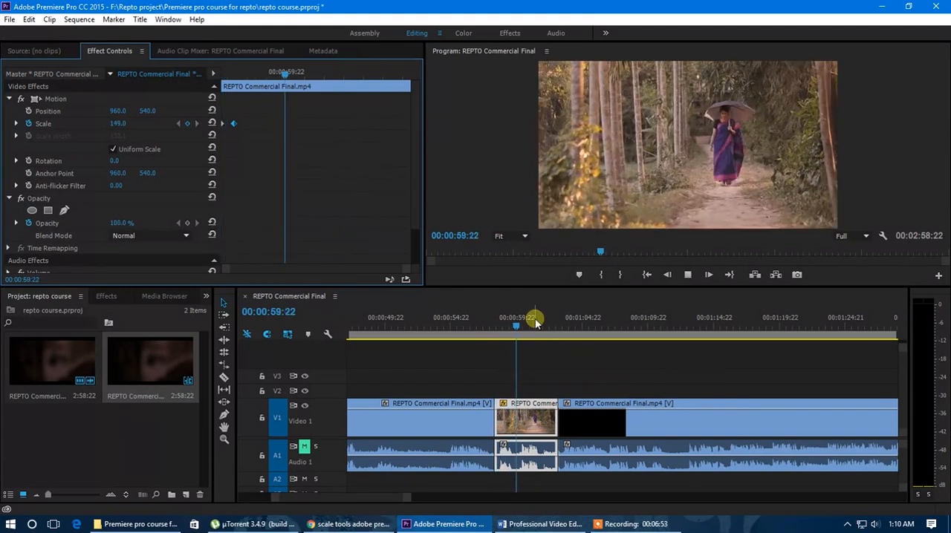
pyautogui.press('space')
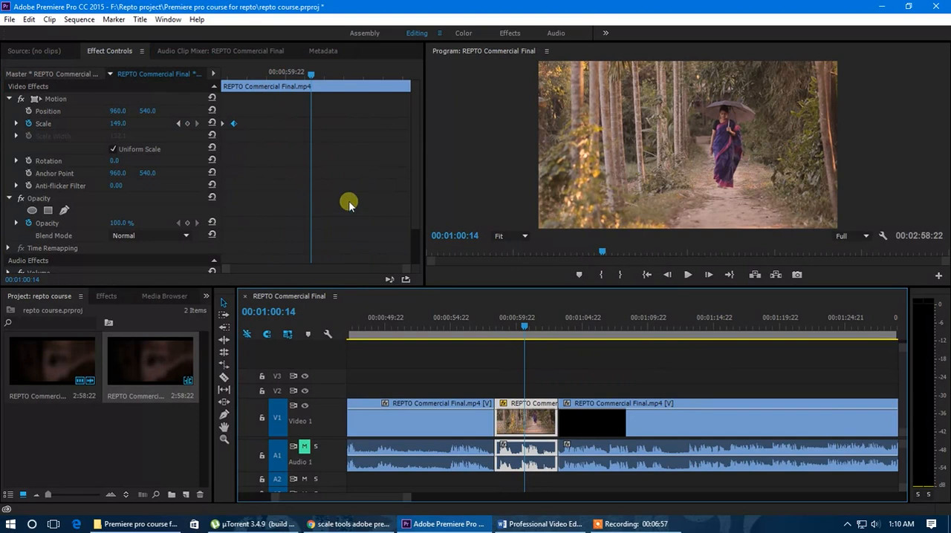
# Move the 149 Scale keyframe to 00:00:59:09 and shift the first Scale keyframe slightly after the clip's start
pyautogui.moveTo(244, 72)
pyautogui.mouseDown()
pyautogui.moveTo(219, 77)
pyautogui.moveTo(237, 99)
pyautogui.moveTo(239, 74)
pyautogui.moveTo(252, 78)
pyautogui.mouseUp()
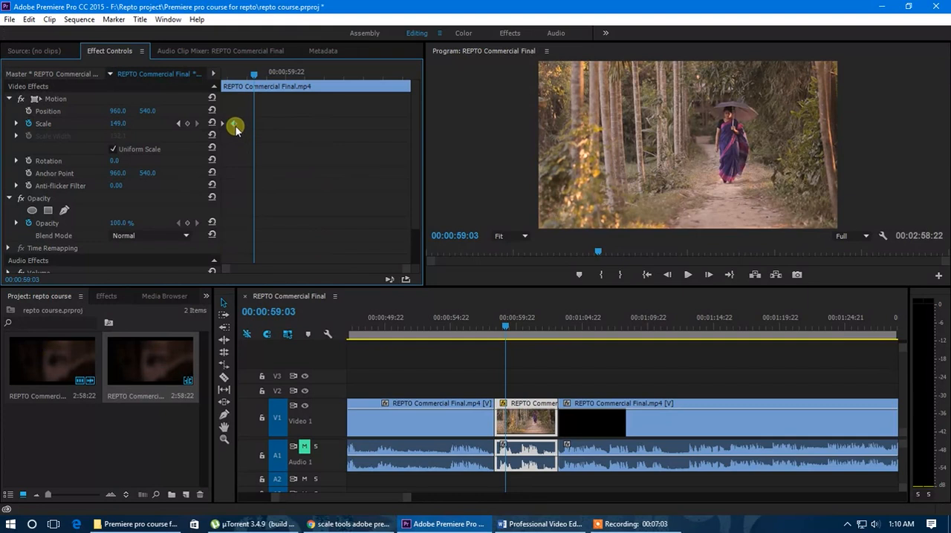
pyautogui.moveTo(233, 124)
pyautogui.mouseDown()
pyautogui.moveTo(264, 126)
pyautogui.moveTo(234, 123)
pyautogui.mouseUp()
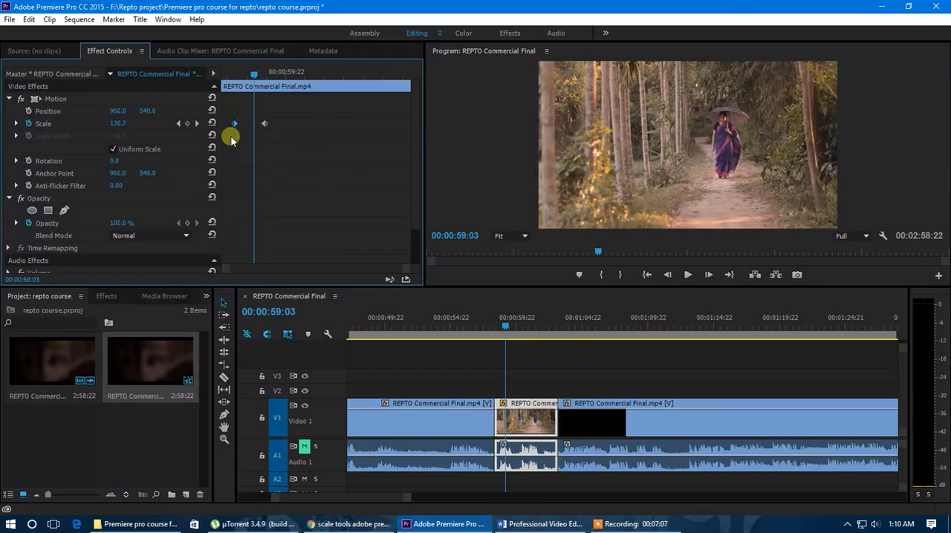
pyautogui.click(197, 124)
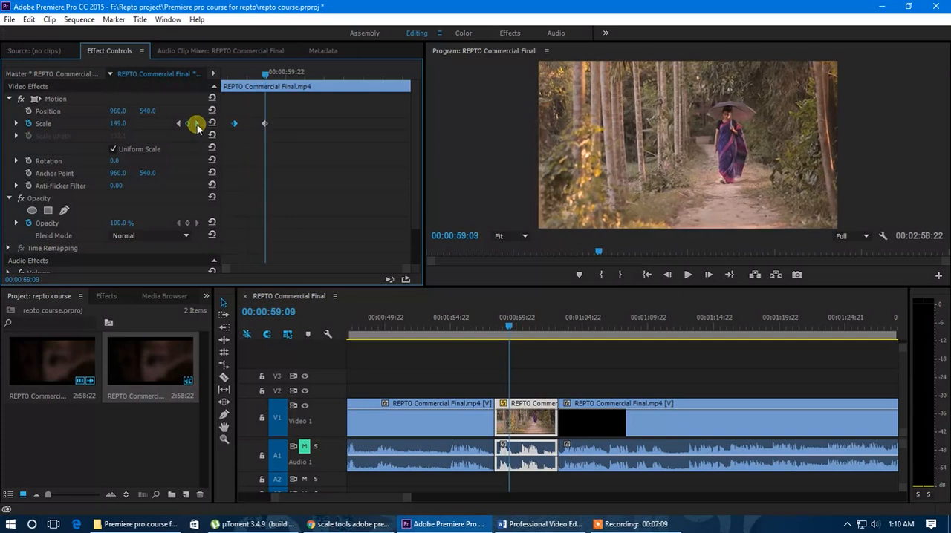
# Add a third Scale keyframe holding 149 at 00:01:00:13
pyautogui.moveTo(266, 87); pyautogui.dragTo(311, 87)
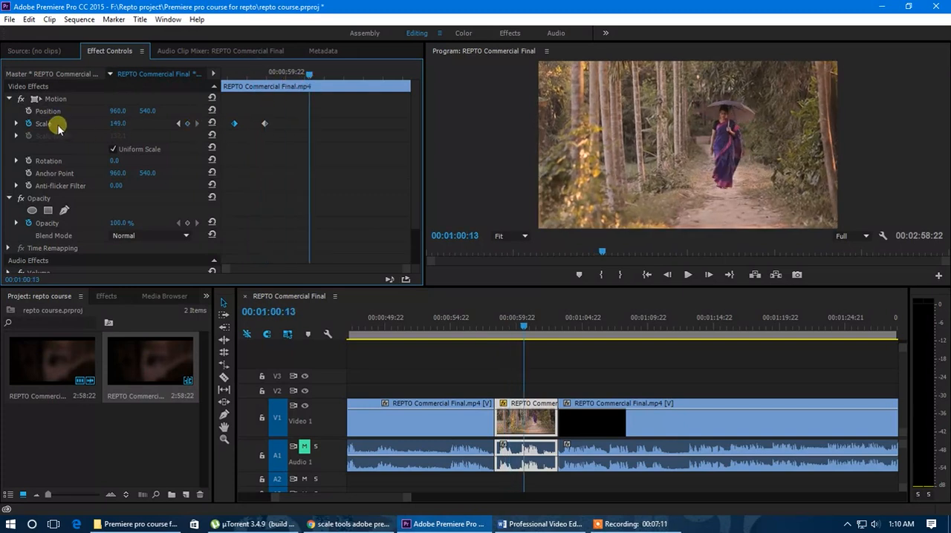
pyautogui.click(187, 124)
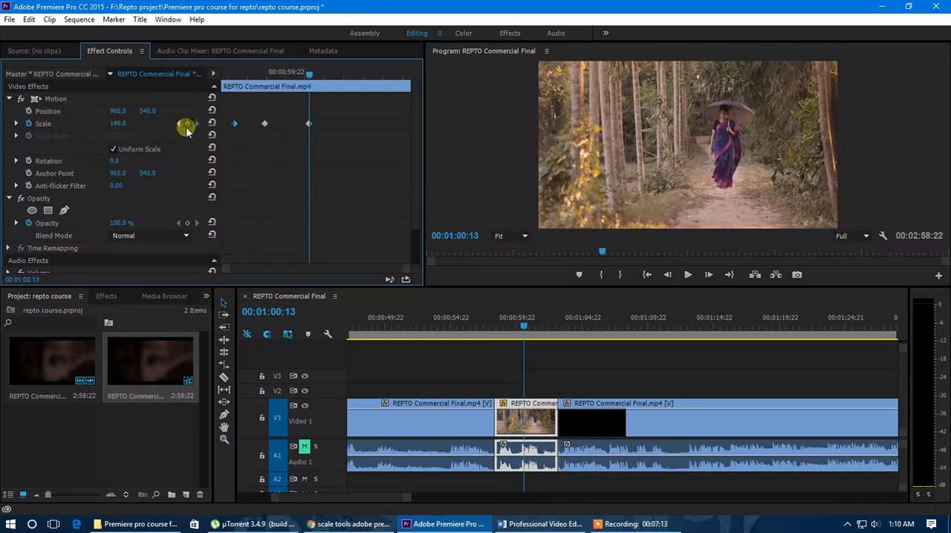
# Add a fourth Scale keyframe toward the end of the middle clip and step back and forth through its Scale keyframes
pyautogui.moveTo(305, 74); pyautogui.dragTo(233, 91)
pyautogui.click(187, 124)
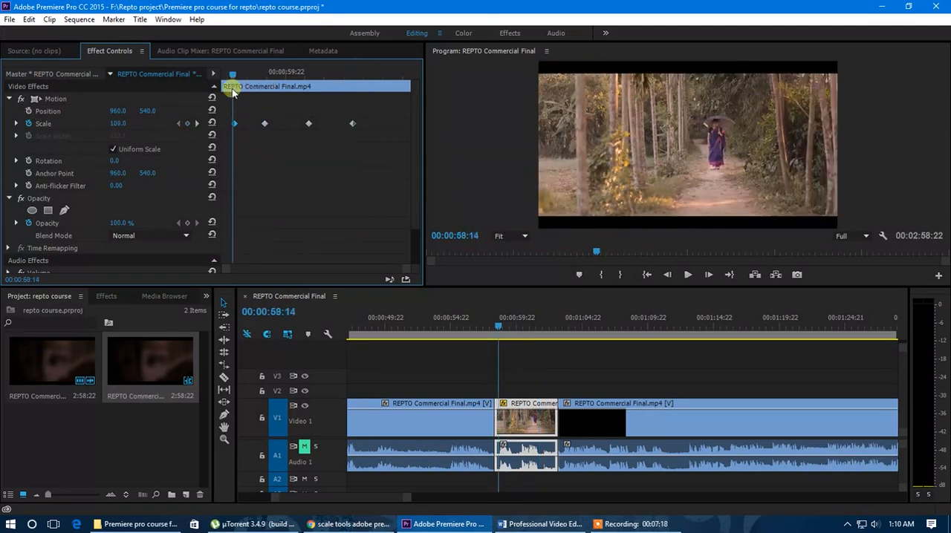
pyautogui.click(199, 127)
pyautogui.click(197, 126)
pyautogui.click(196, 126)
pyautogui.click(180, 124)
pyautogui.click(181, 124)
pyautogui.click(181, 124)
pyautogui.click(198, 126)
pyautogui.click(198, 127)
pyautogui.click(198, 126)
pyautogui.click(179, 124)
pyautogui.click(179, 125)
# Delete the last two Scale keyframes and set the first keyframe's Scale to 0
pyautogui.moveTo(374, 113); pyautogui.dragTo(303, 149)
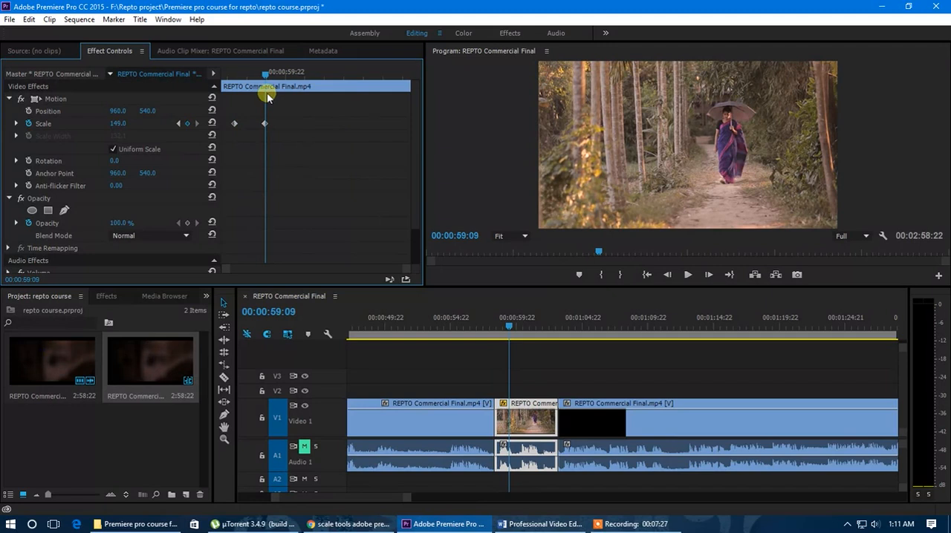
pyautogui.click(179, 123)
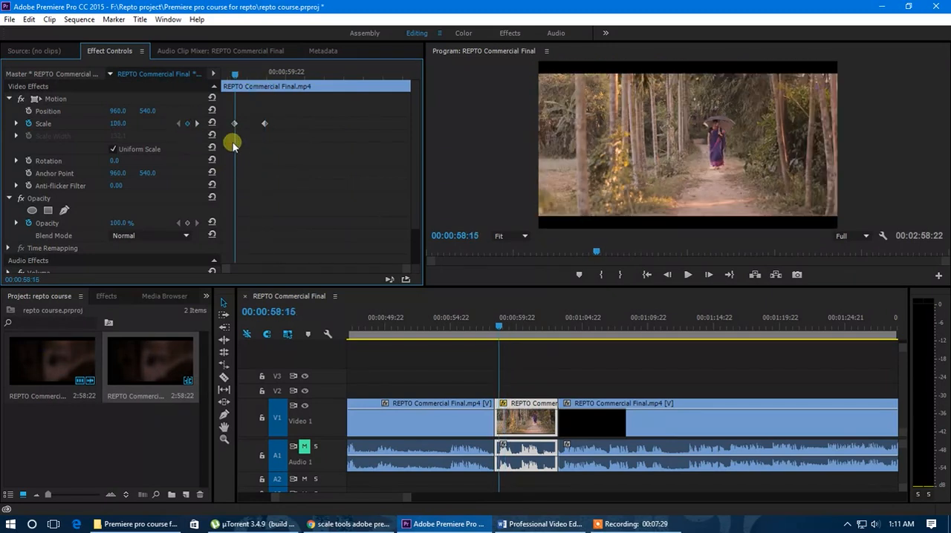
pyautogui.moveTo(123, 128); pyautogui.dragTo(15, 136)
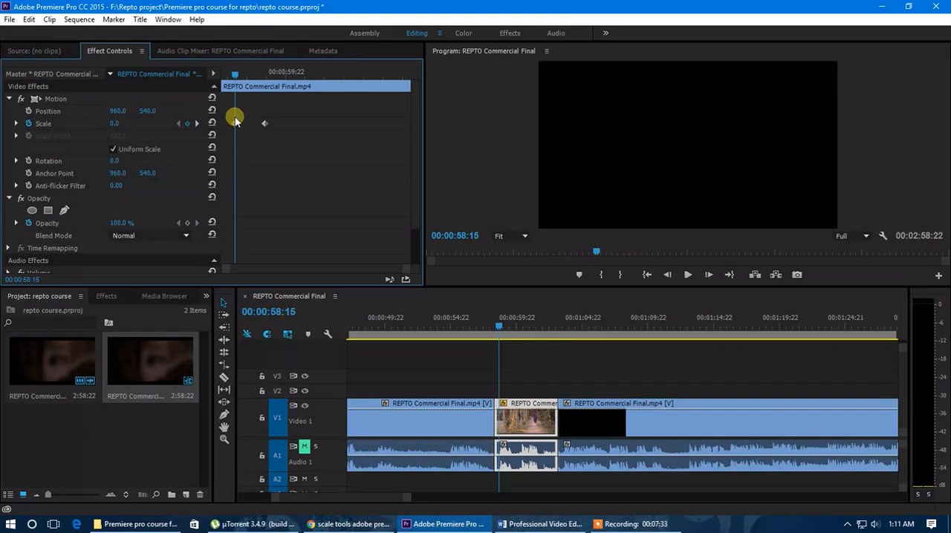
# Move the first Scale keyframe to the middle clip's start and set the second keyframe's Scale to 100
pyautogui.moveTo(234, 123); pyautogui.dragTo(215, 122)
pyautogui.moveTo(234, 75); pyautogui.dragTo(257, 81)
pyautogui.click(197, 123)
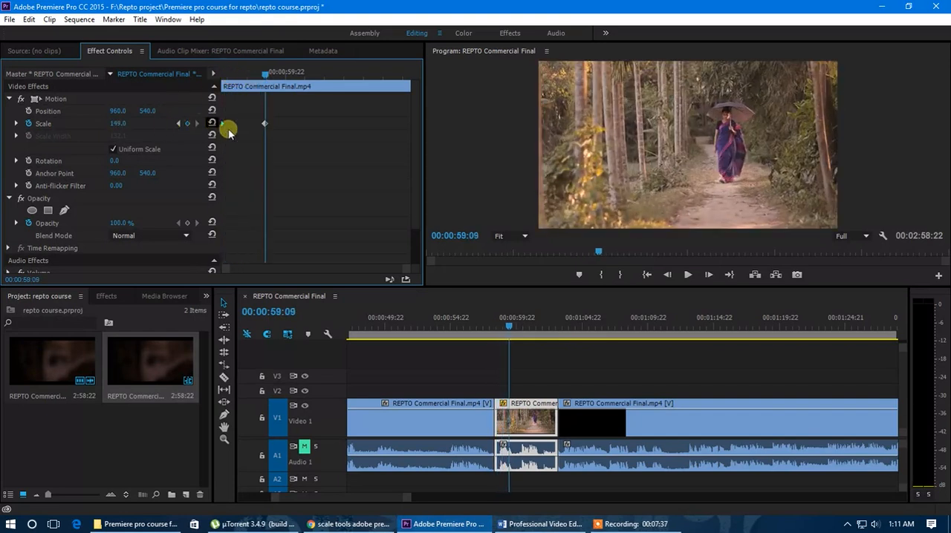
pyautogui.click(118, 123)
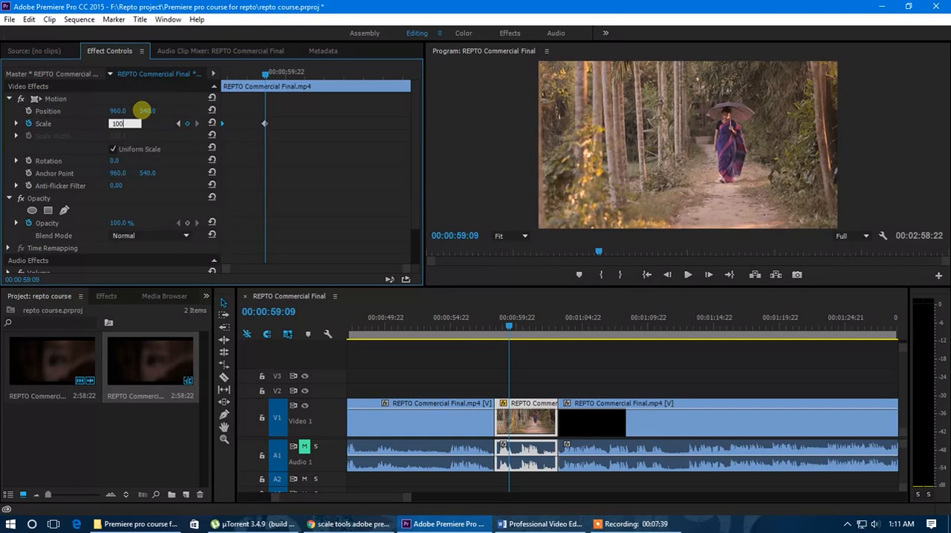
pyautogui.write('100')
pyautogui.press('Return')
# Move the second Scale keyframe closer to the first one and play back the zoom from the clip's start
pyautogui.moveTo(258, 70); pyautogui.dragTo(204, 86)
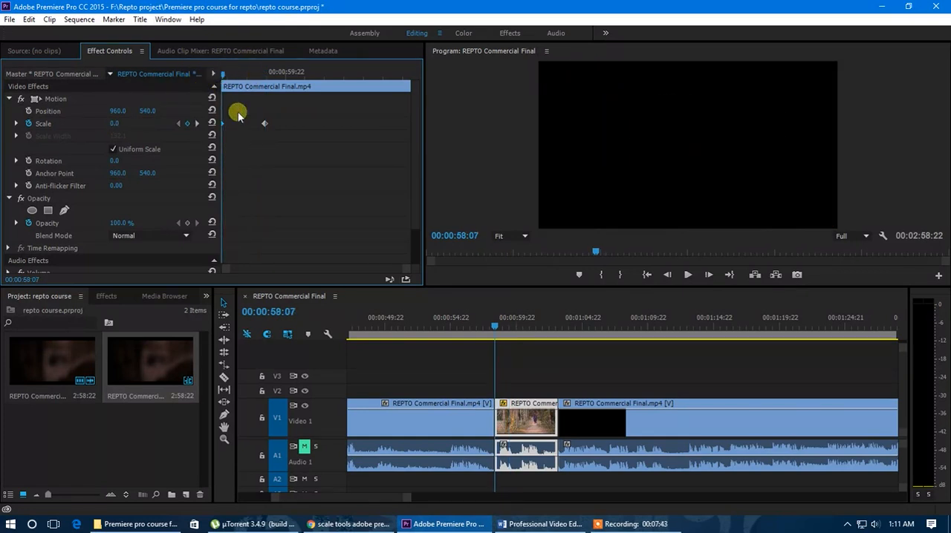
pyautogui.moveTo(248, 125); pyautogui.dragTo(240, 124)
pyautogui.press('space')
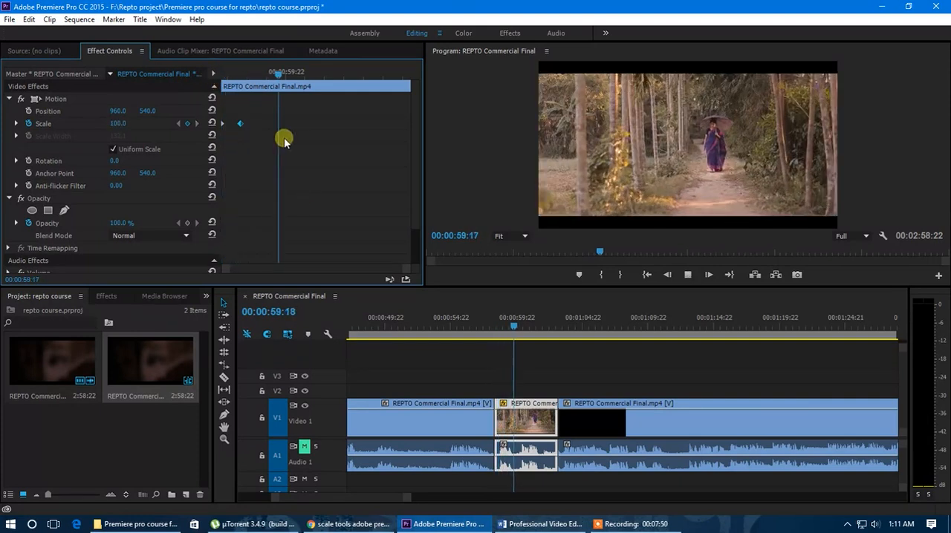
pyautogui.press('space')
pyautogui.press('space')
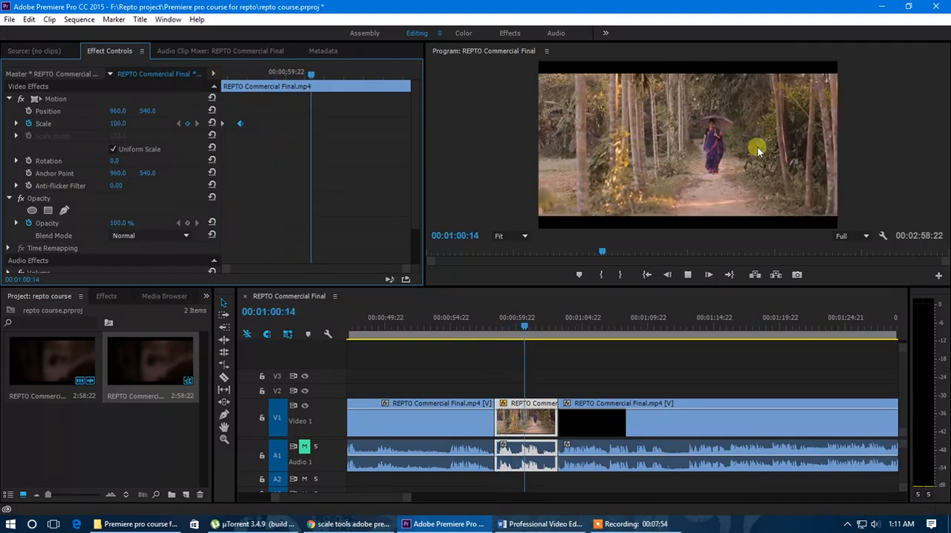
pyautogui.moveTo(369, 78); pyautogui.dragTo(313, 85)
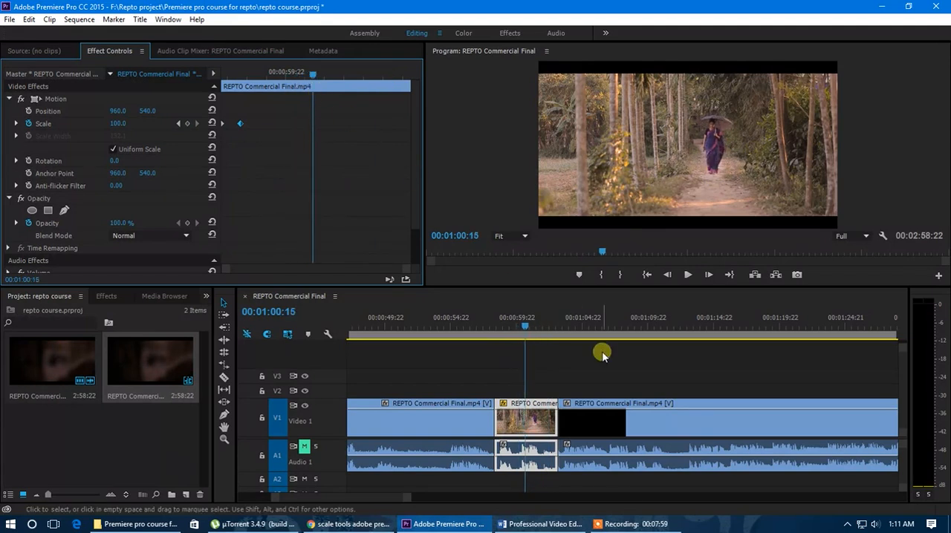